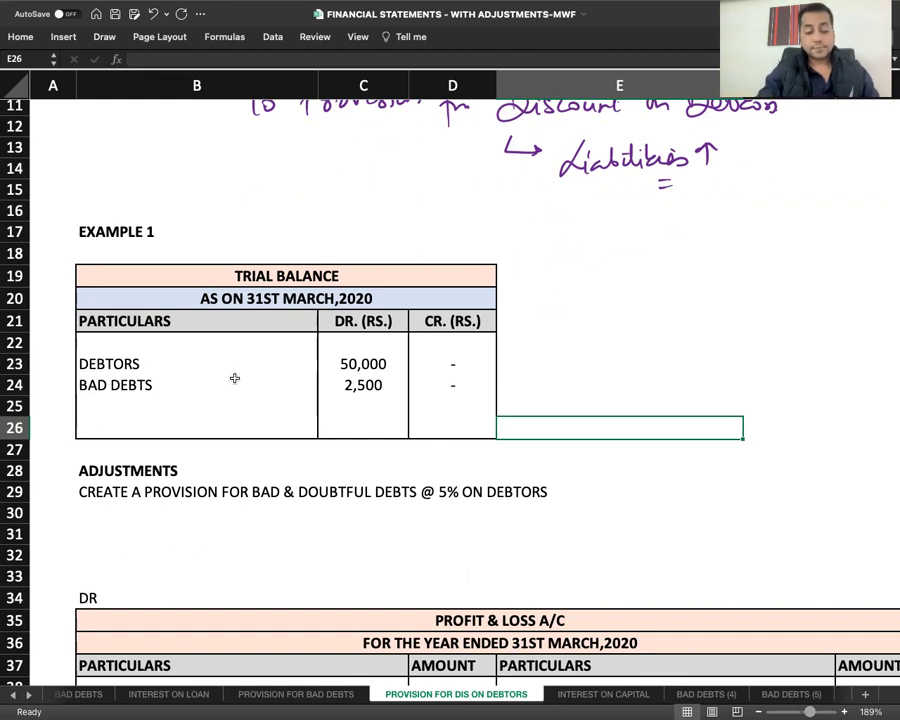
Step: Insert a row directly below the ADJUSTMENTS heading and enter "WRITE OFF BAD DEBTS RS. 5,000" in B29 in non-bold text
click(12, 491)
key(super+shift+equal)
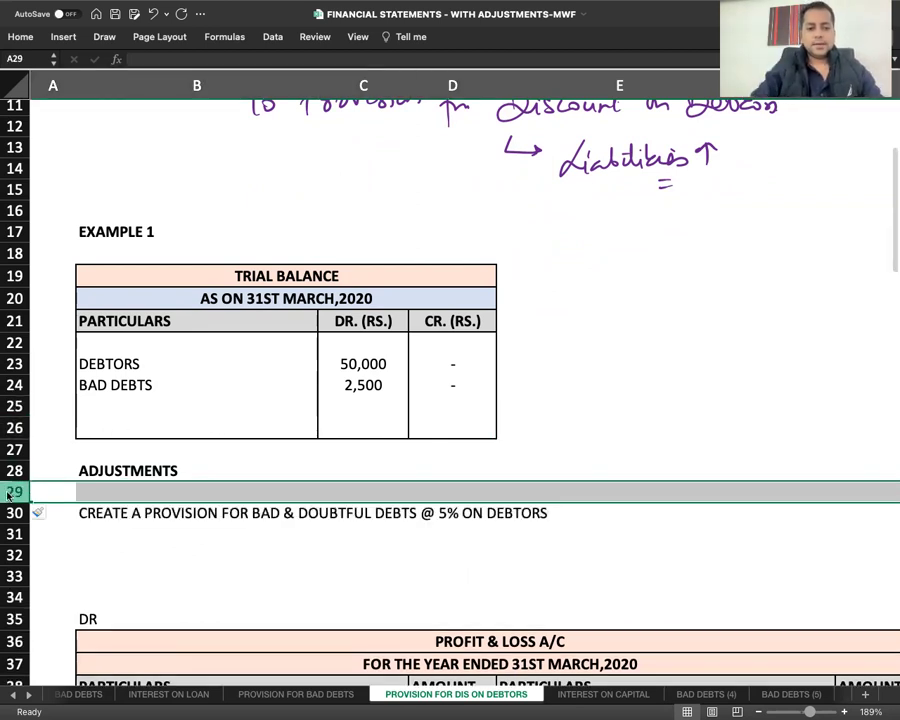
click(92, 496)
text(WR)
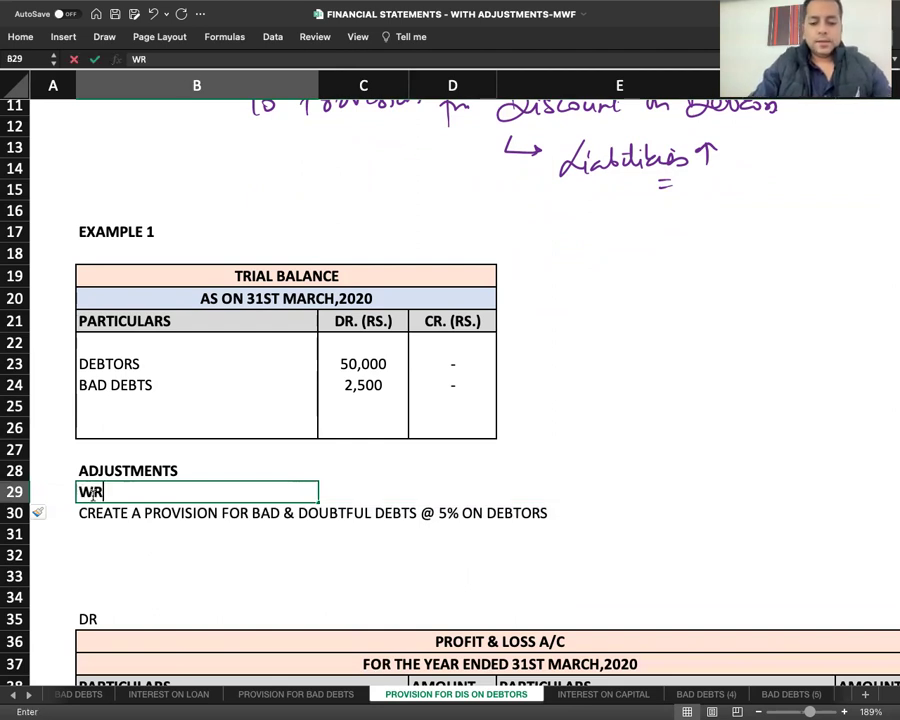
text(ITE OFF BAD DEBTS RS. 5,000)
key(Return)
click(91, 494)
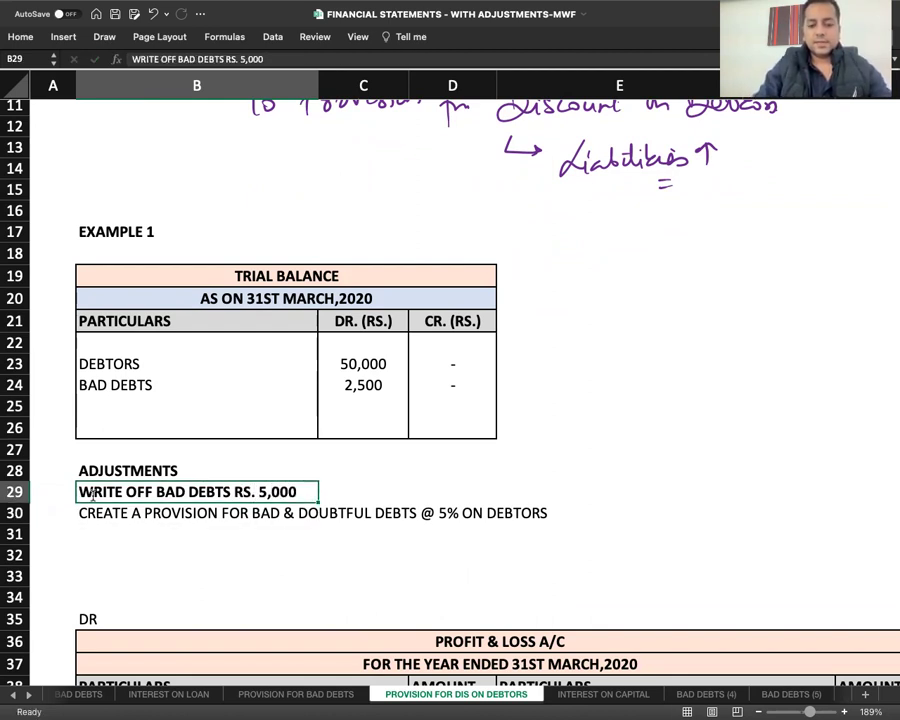
key(super+b)
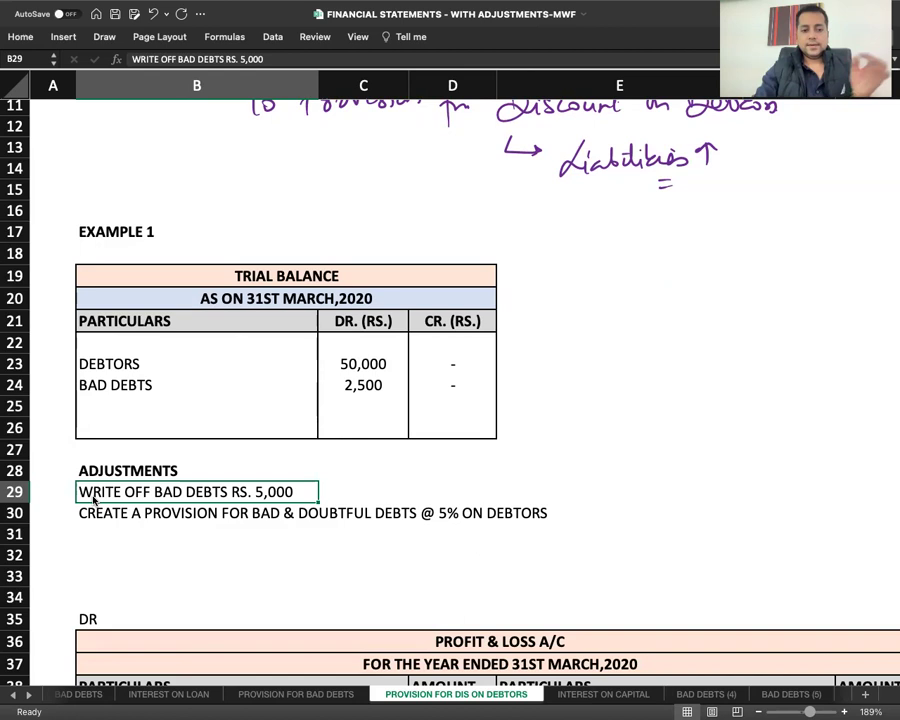
Step: Change the rate in the bad and doubtful debts provision adjustment in B30 to 10%
click(90, 520)
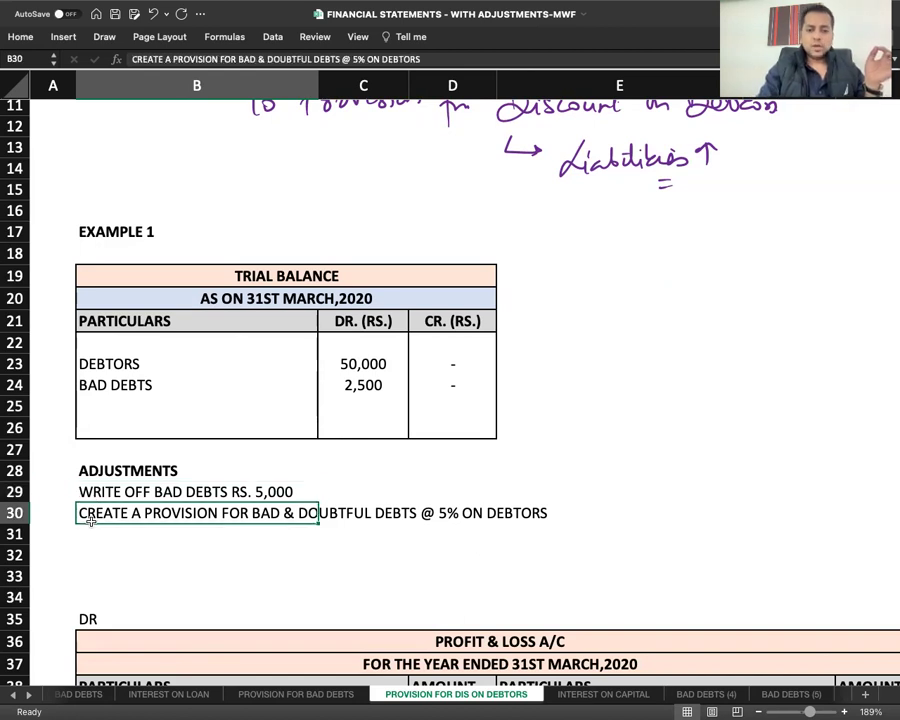
key(Return)
click(95, 509)
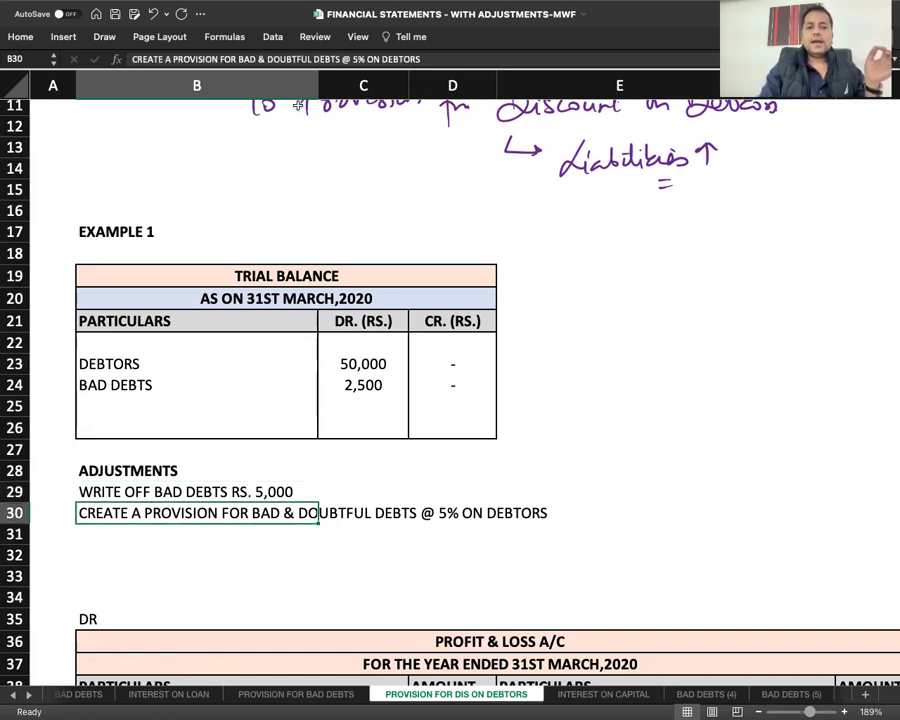
click(355, 59)
key(BackSpace)
text(10)
key(Return)
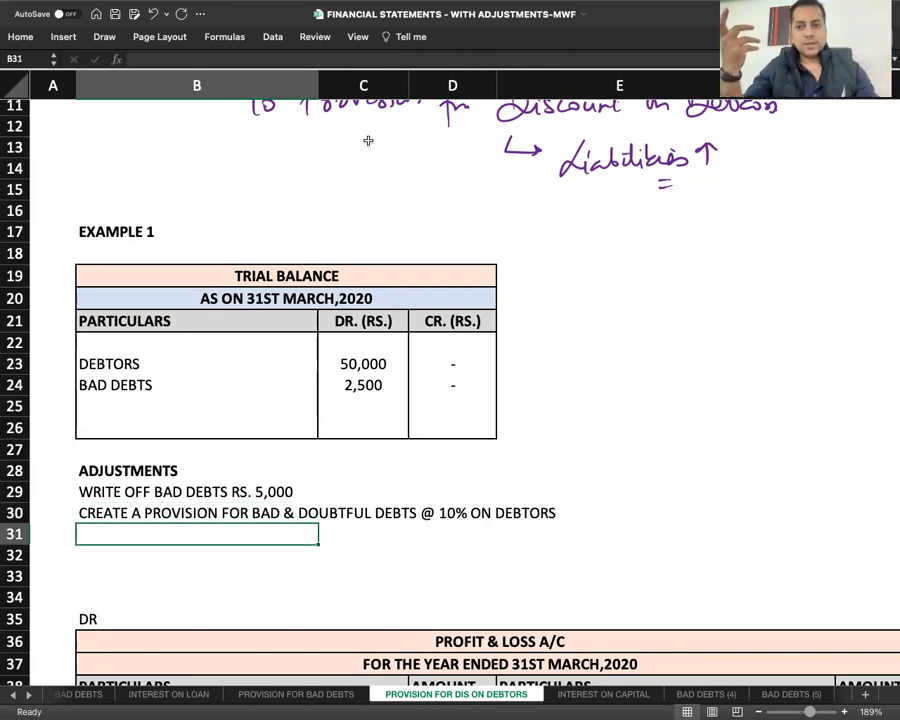
Step: Add the adjustment "CREATE A PROVISION FOR DISCOUNT ON DEBTORS @ 5%" in B31
text(CREATE A )
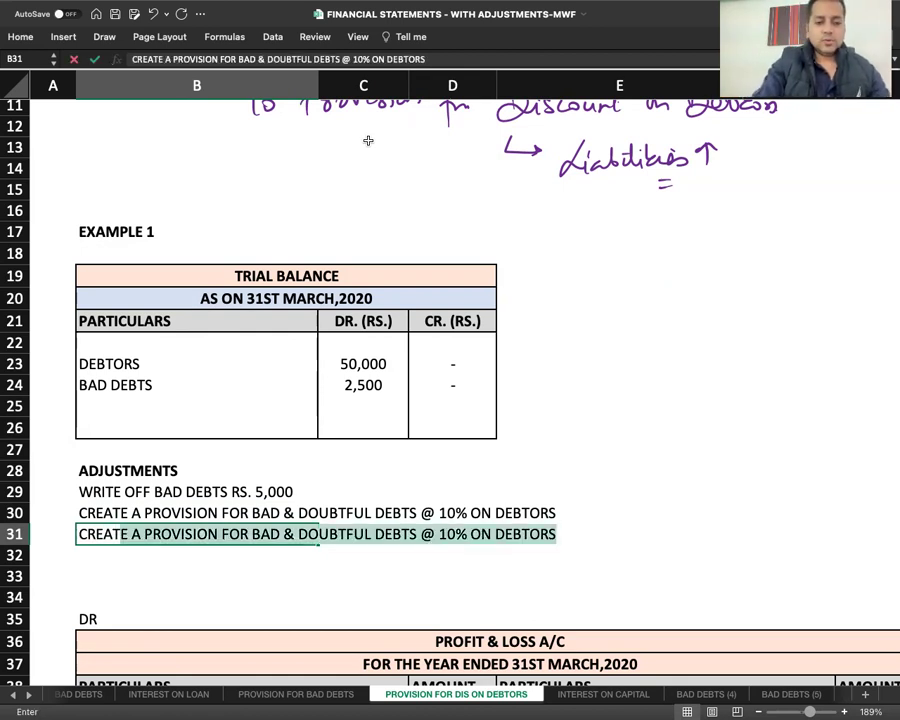
text(PRO)
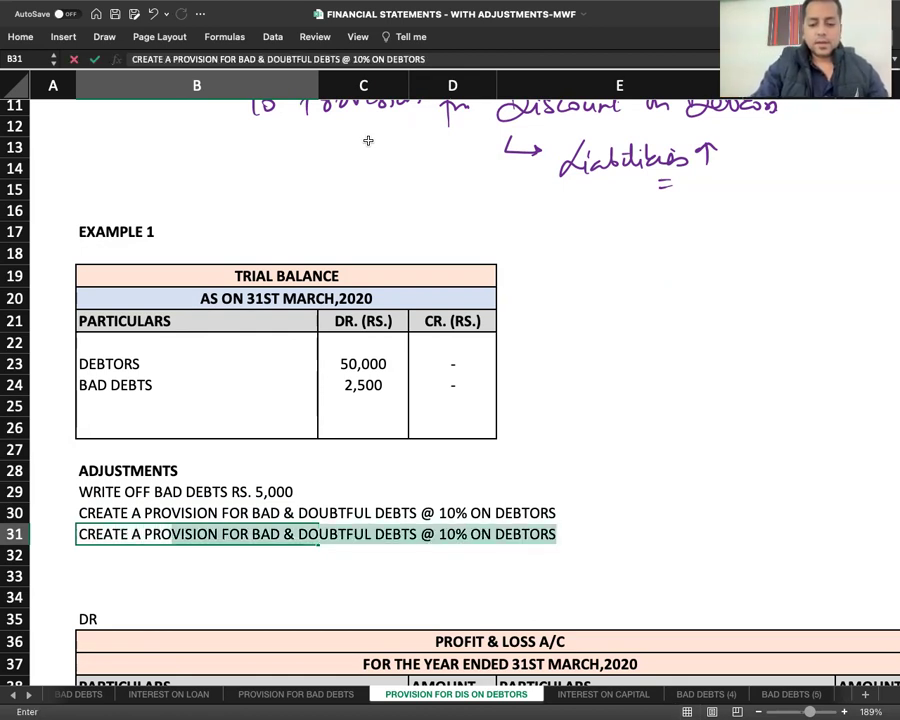
text(VISION FOR )
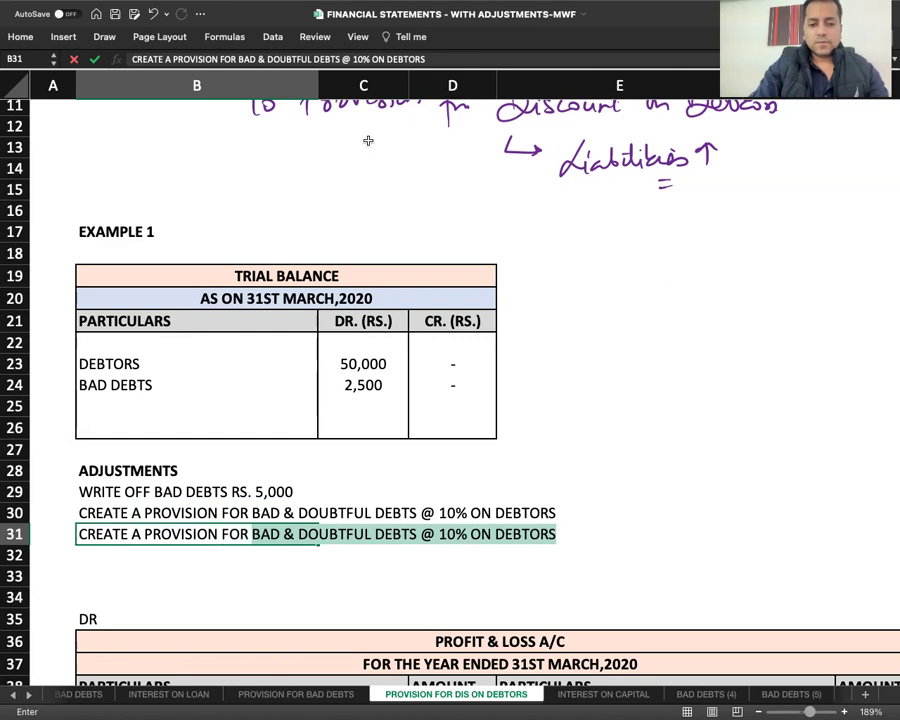
text(DISCOUNT)
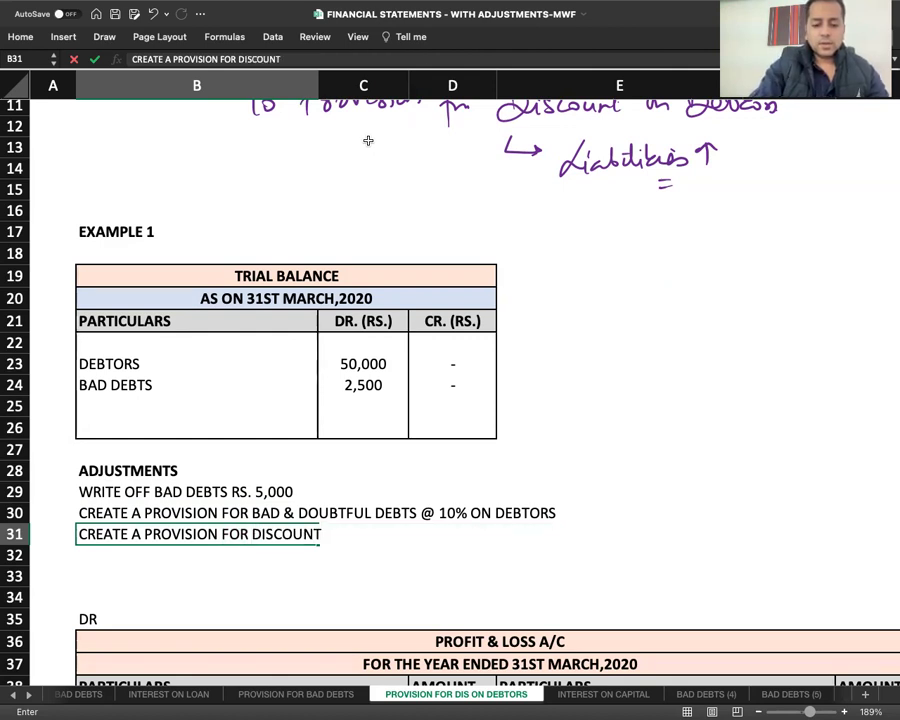
text( ON DEBTO)
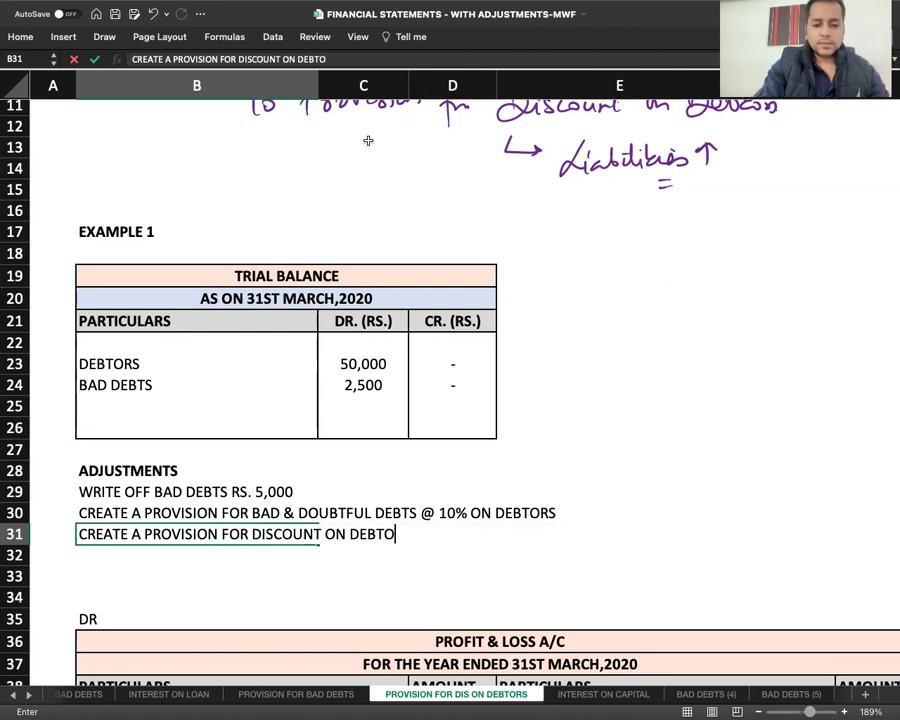
text(RS @ 5%)
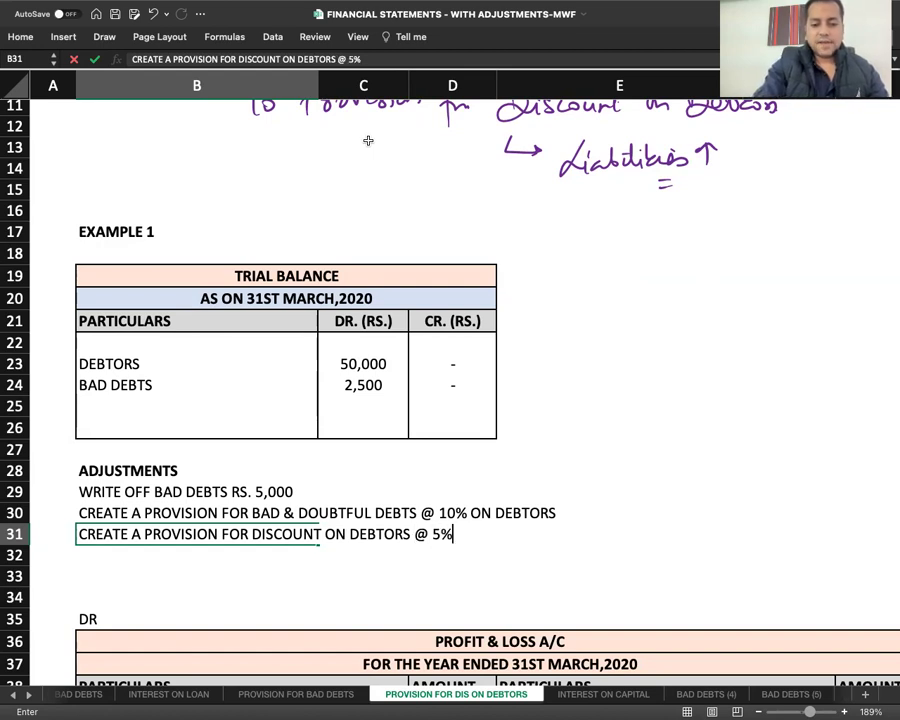
key(Return)
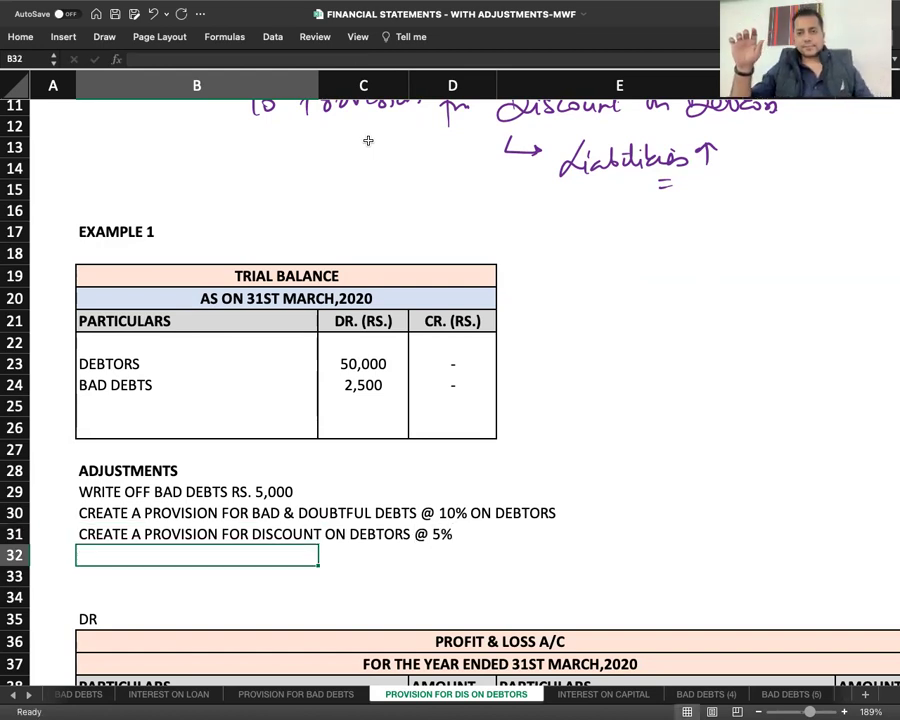
Step: Enter DEBTORS with 50,000 in the inner column on the assets side of Example 1's balance sheet, in row 53
scroll(478, 178, down, 15)
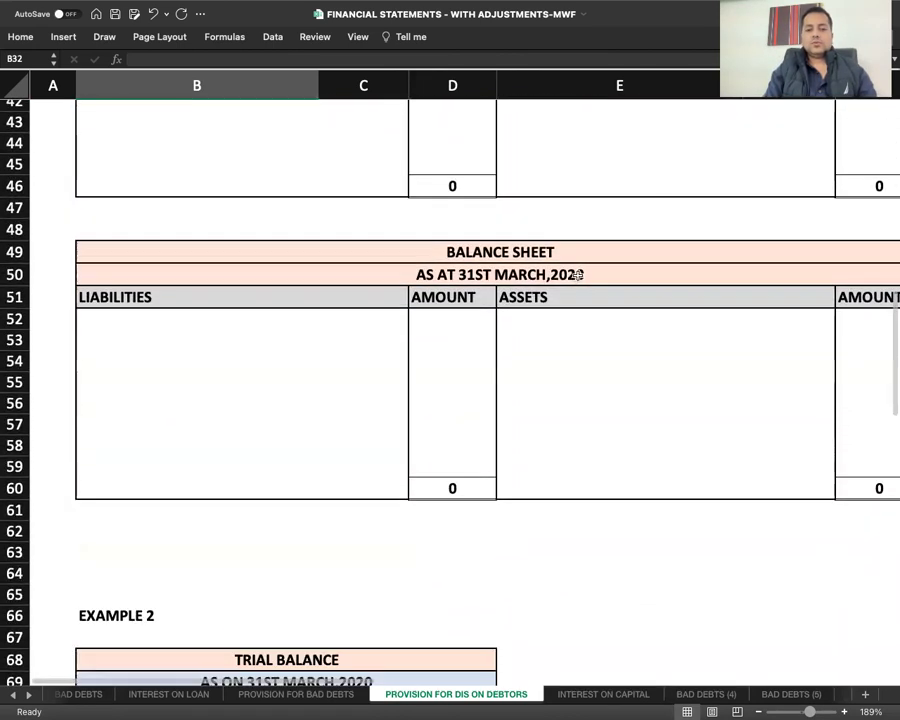
click(522, 339)
scroll(522, 340, up, 3)
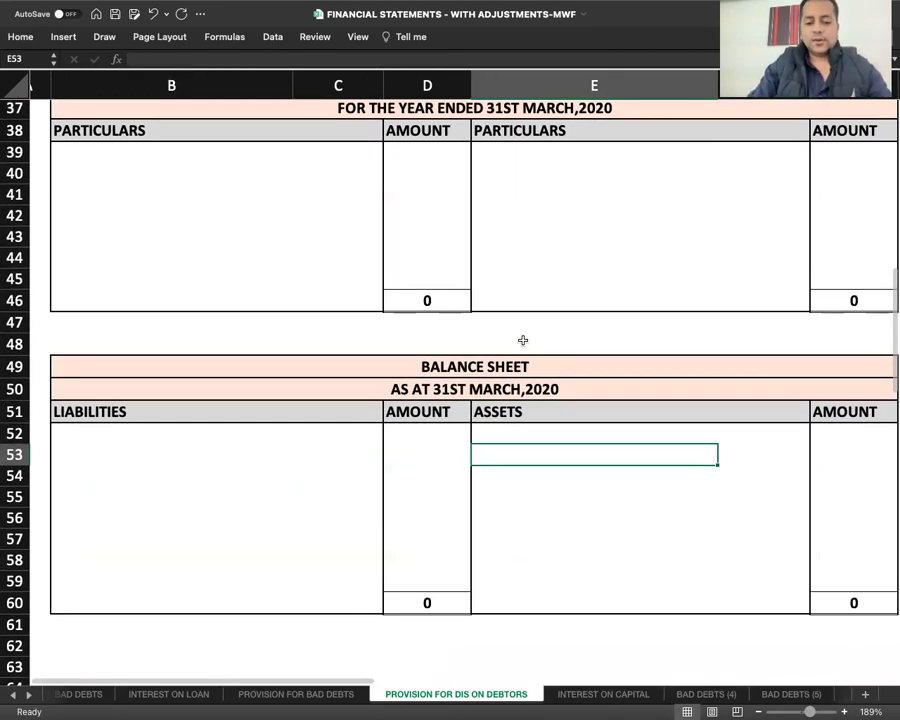
text(DEBTORS)
key(Tab)
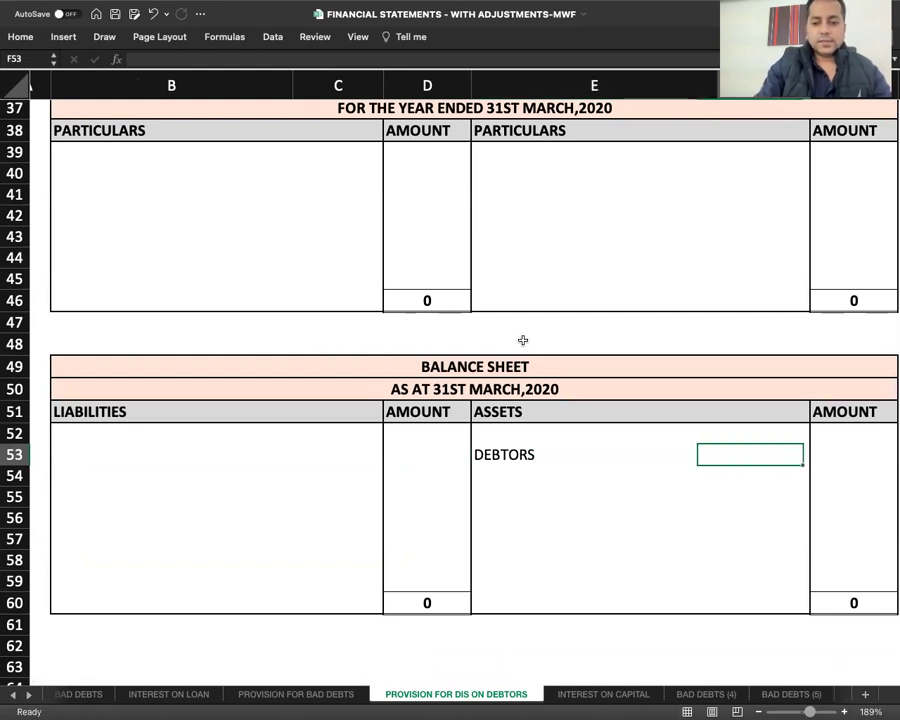
text(50,000)
key(Return)
Step: Enter "TO BAD DEBTS" with 2,500 in the inner column on the debit side of the Profit & Loss account, in row 40
scroll(522, 342, up, 5)
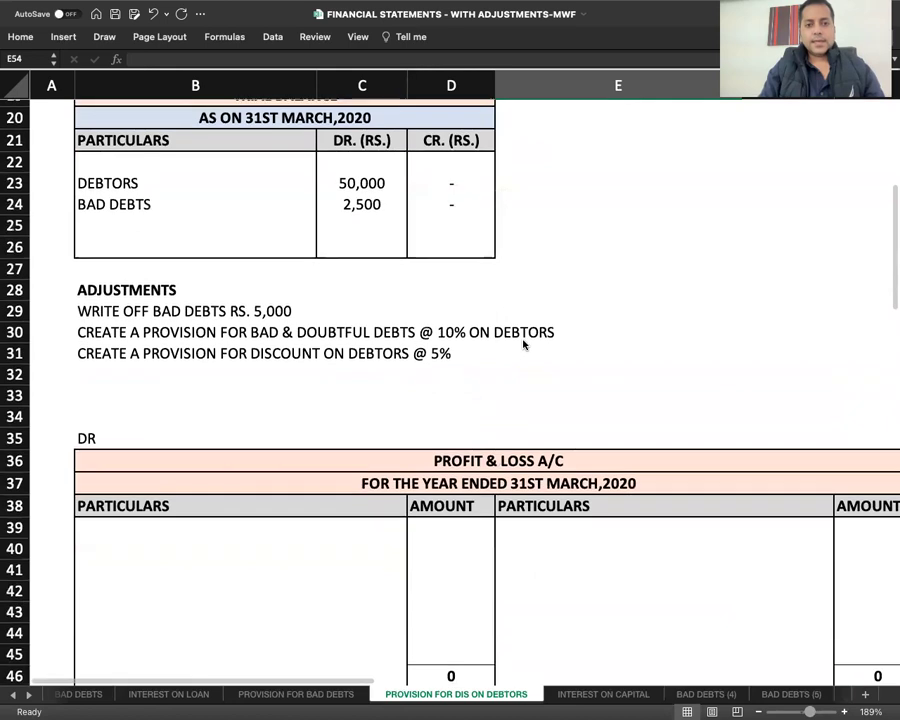
scroll(522, 342, down, 4)
click(157, 402)
text(TO BAD DEBTS)
key(Tab)
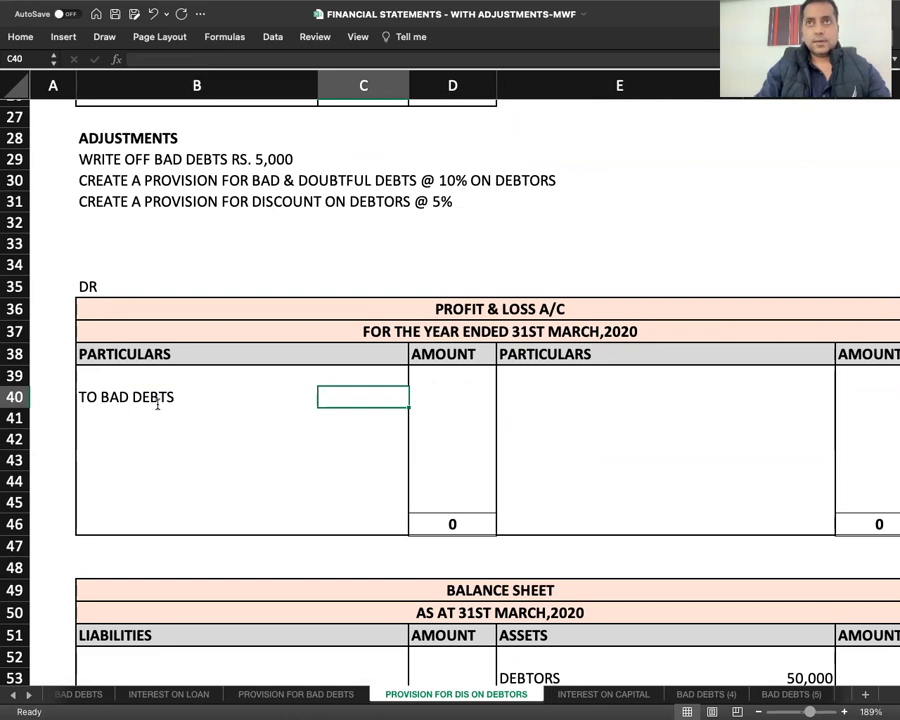
scroll(157, 404, up, 5)
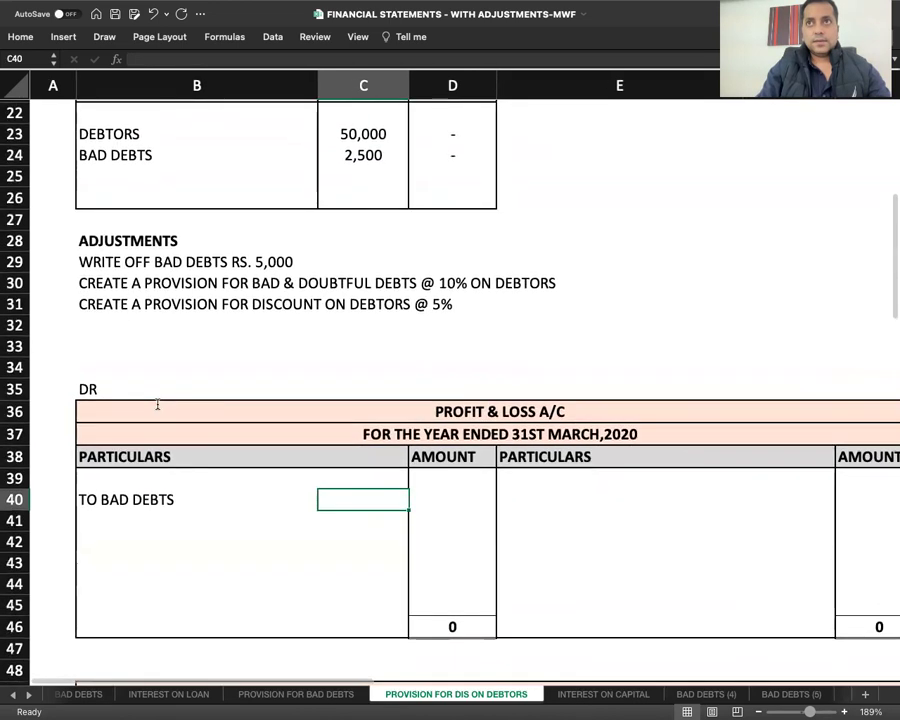
scroll(157, 404, down, 4)
text(2)
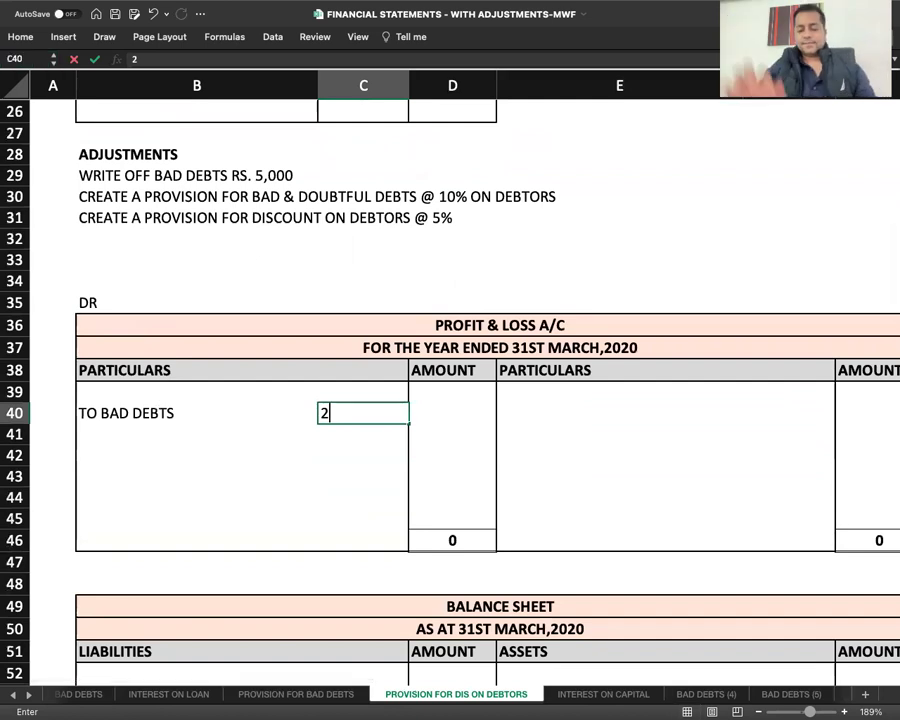
click(339, 409)
text(,500)
key(Return)
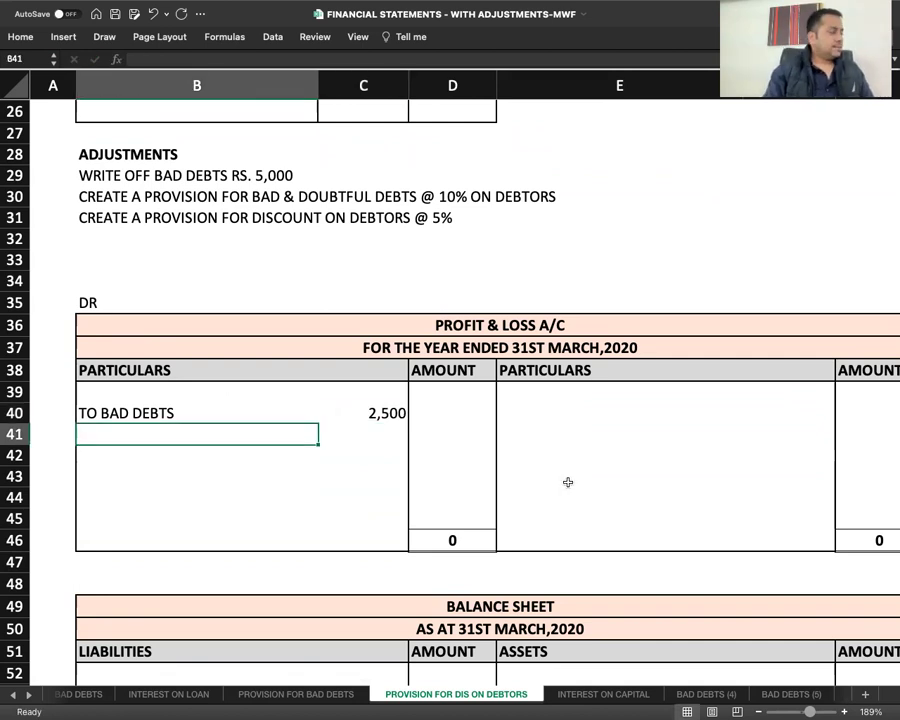
Step: Set the purple drawing pen to red and handwrite a circled 1 with "Bad Debt w/off" beside the trial balance
scroll(567, 482, up, 3)
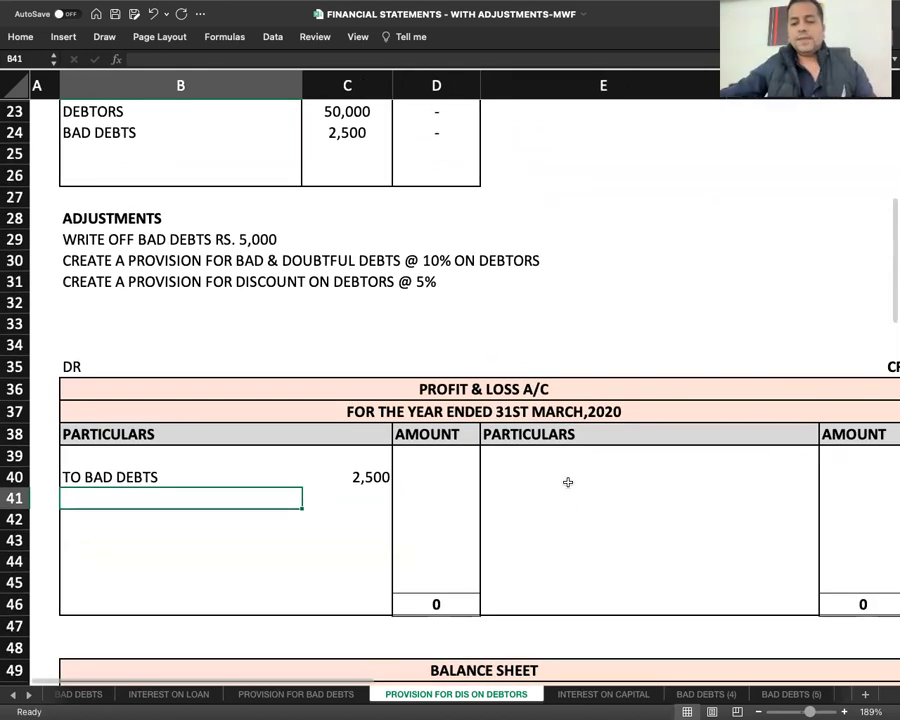
scroll(567, 482, up, 5)
scroll(567, 482, right, 1)
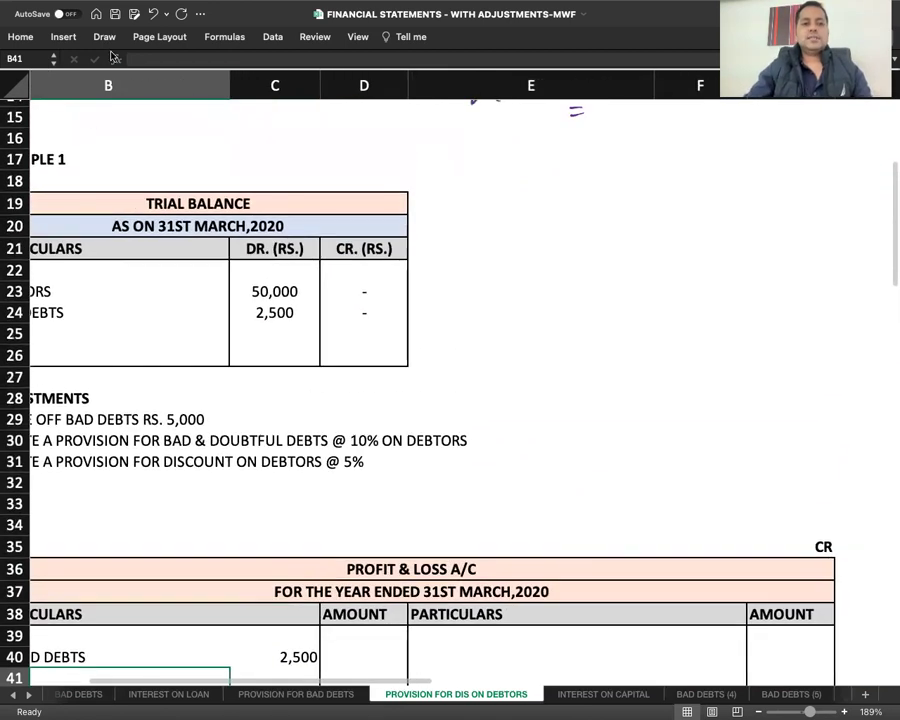
click(102, 36)
click(166, 74)
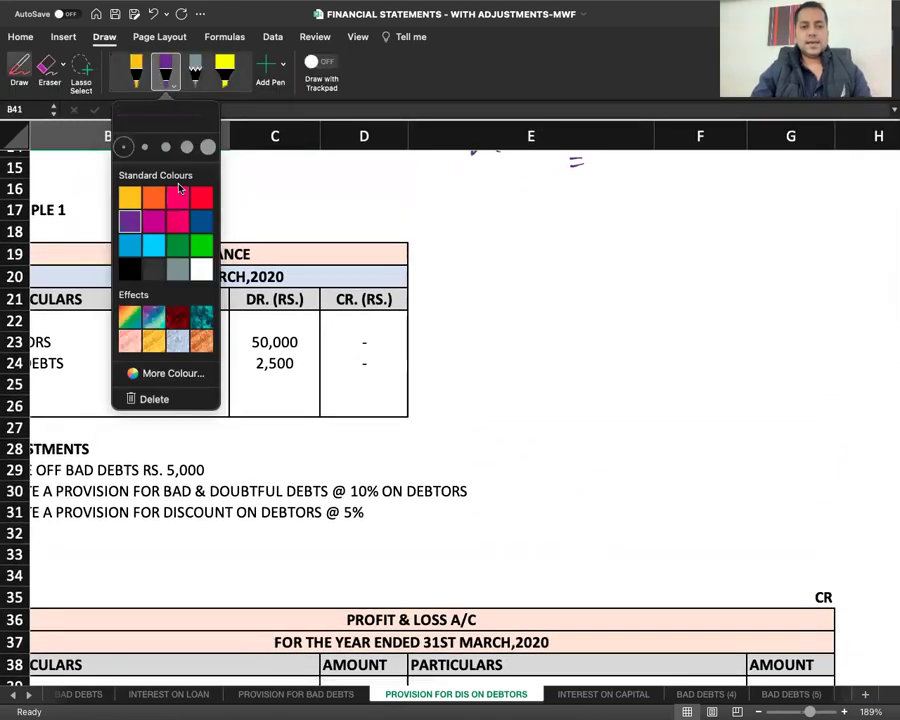
click(201, 197)
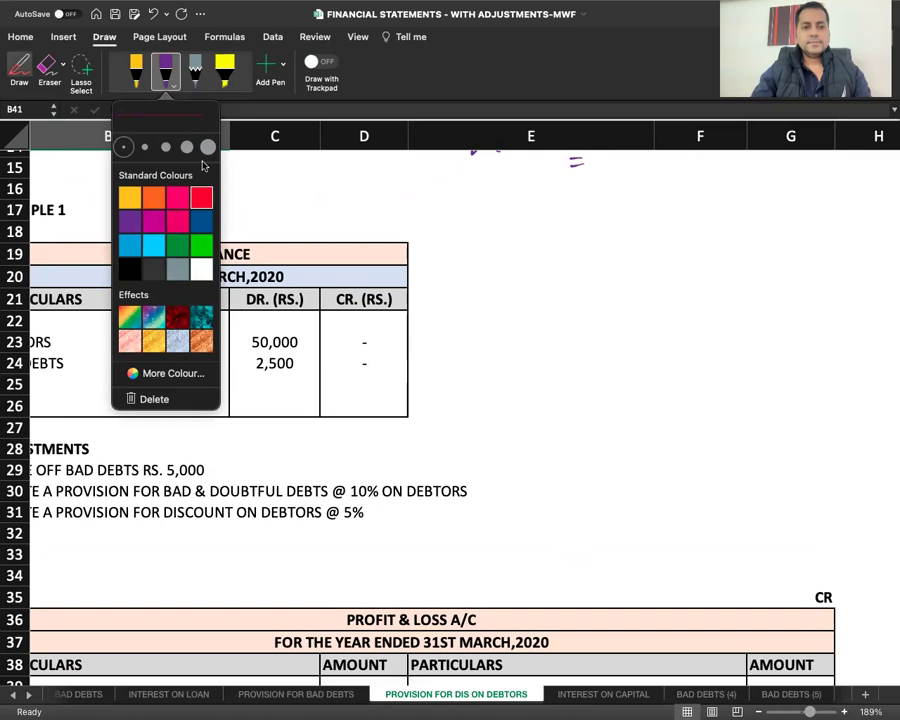
click(116, 38)
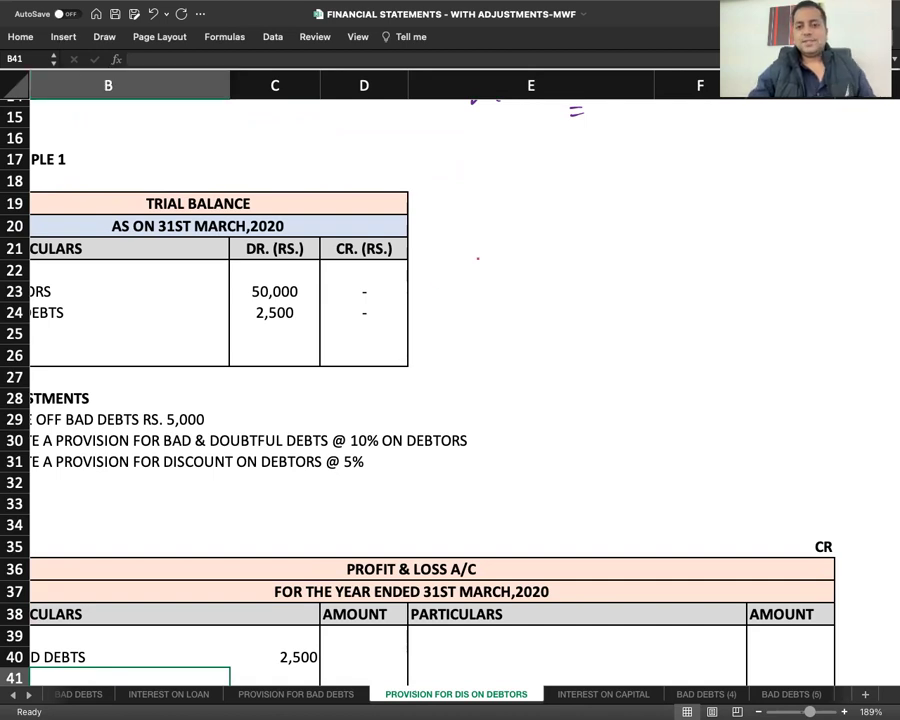
mouse_move(484, 222)
mouse_down()
mouse_move(538, 250)
mouse_move(530, 264)
mouse_up()
mouse_move(556, 254)
mouse_down()
mouse_move(557, 264)
mouse_move(630, 250)
mouse_move(690, 258)
mouse_up()
mouse_move(700, 240)
mouse_down()
mouse_move(692, 262)
mouse_move(703, 250)
mouse_up()
drag(716, 240, 712, 275)
drag(727, 240, 723, 272)
Step: Handwrite circled items 2 "Provision for Bad & Doubtful Debts" and 3 "Provision for Discount on Debtors" below the first note
mouse_move(477, 304)
mouse_down()
mouse_move(492, 321)
mouse_move(486, 293)
mouse_up()
mouse_move(545, 300)
mouse_down()
mouse_move(568, 318)
mouse_move(669, 328)
mouse_move(735, 316)
mouse_up()
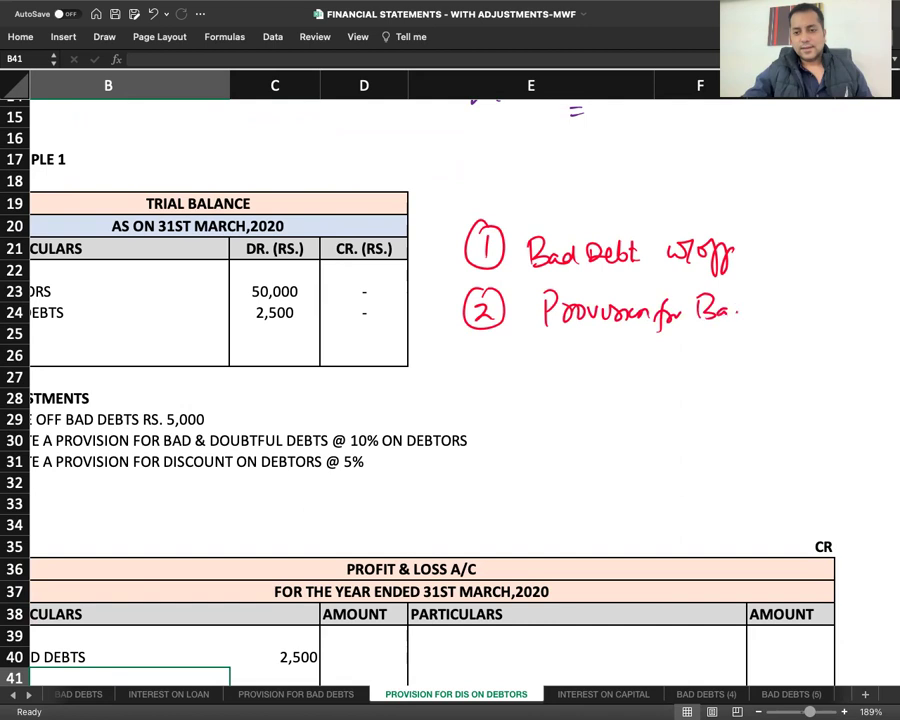
mouse_move(630, 346)
mouse_down()
mouse_move(657, 362)
mouse_move(792, 360)
mouse_up()
mouse_move(480, 398)
mouse_down()
mouse_move(488, 428)
mouse_move(558, 416)
mouse_move(566, 428)
mouse_move(638, 420)
mouse_move(658, 438)
mouse_up()
mouse_move(700, 405)
mouse_down()
mouse_move(714, 425)
mouse_move(731, 420)
mouse_up()
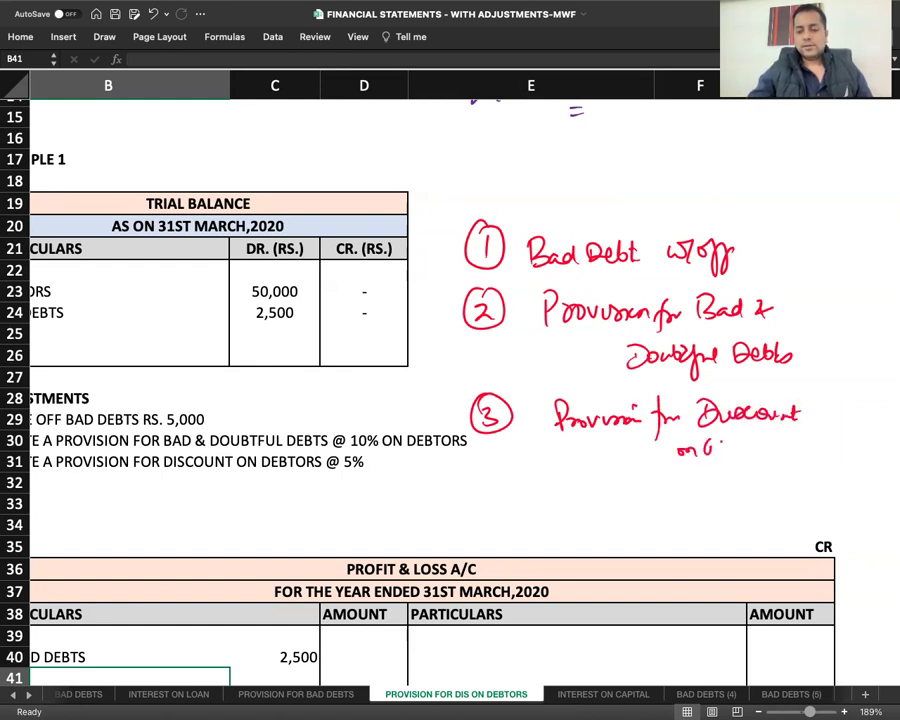
drag(708, 442, 720, 456)
drag(722, 452, 740, 440)
click(742, 456)
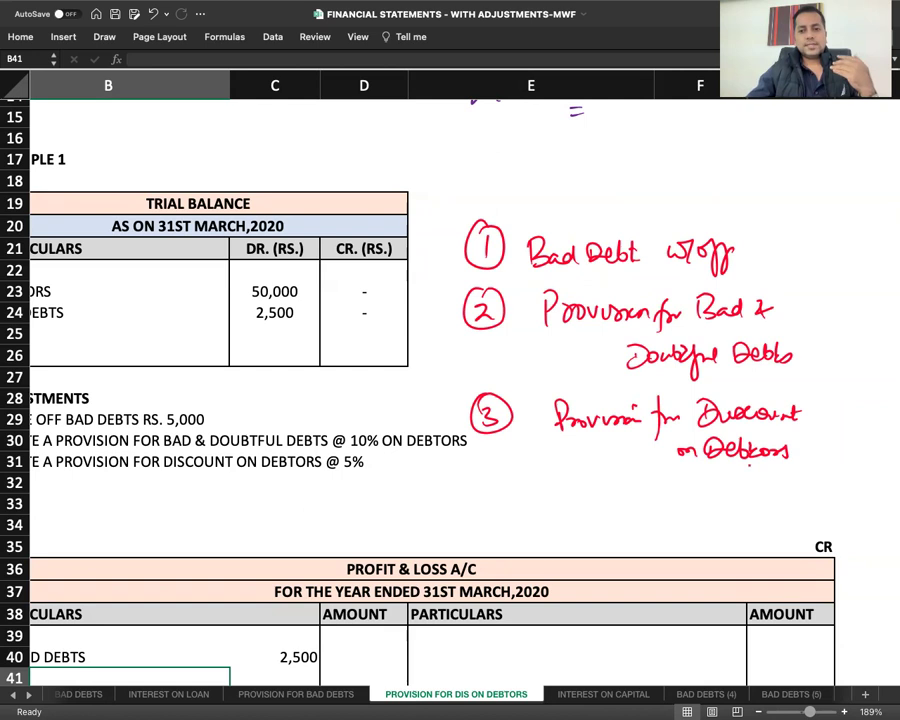
Step: Handwrite the circled heading "Adj." above the numbered list of notes
mouse_move(525, 197)
mouse_down()
mouse_move(567, 183)
mouse_move(505, 195)
mouse_move(578, 160)
mouse_up()
click(588, 187)
click(595, 211)
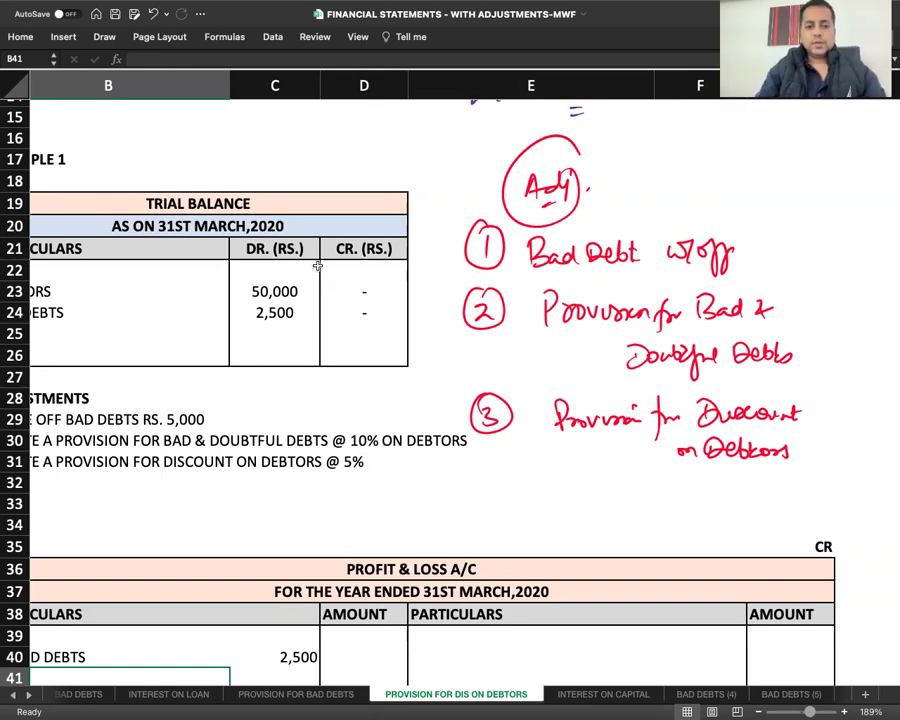
Step: Enter "LESS : FURTHER BAD DEBTS" with -5,000 under Debtors in row 54 of the balance sheet and underline the amount
scroll(314, 265, down, 5)
scroll(314, 265, down, 3)
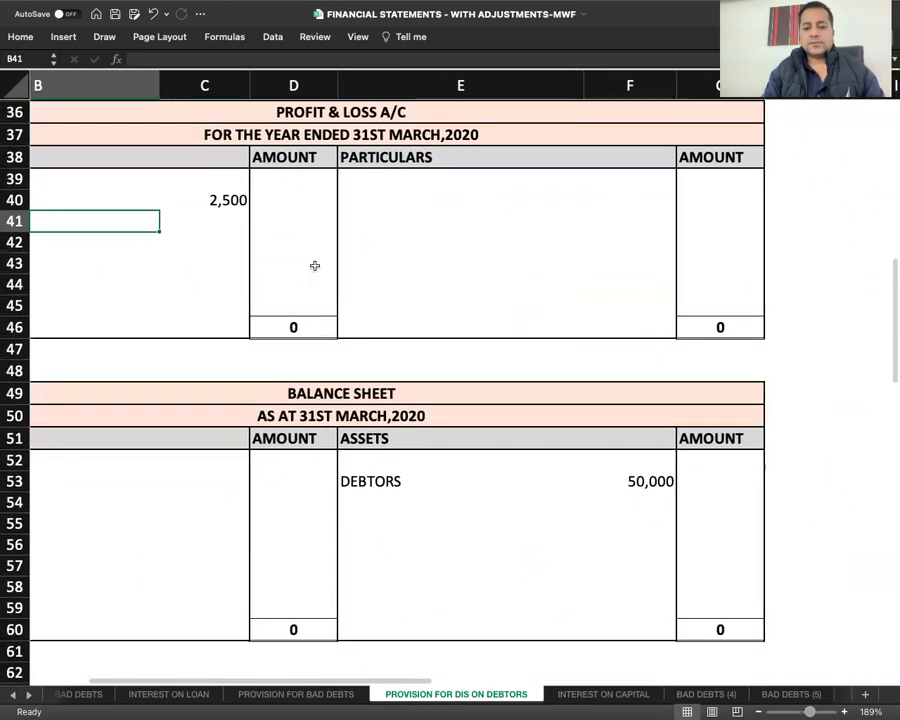
click(370, 502)
text(LE)
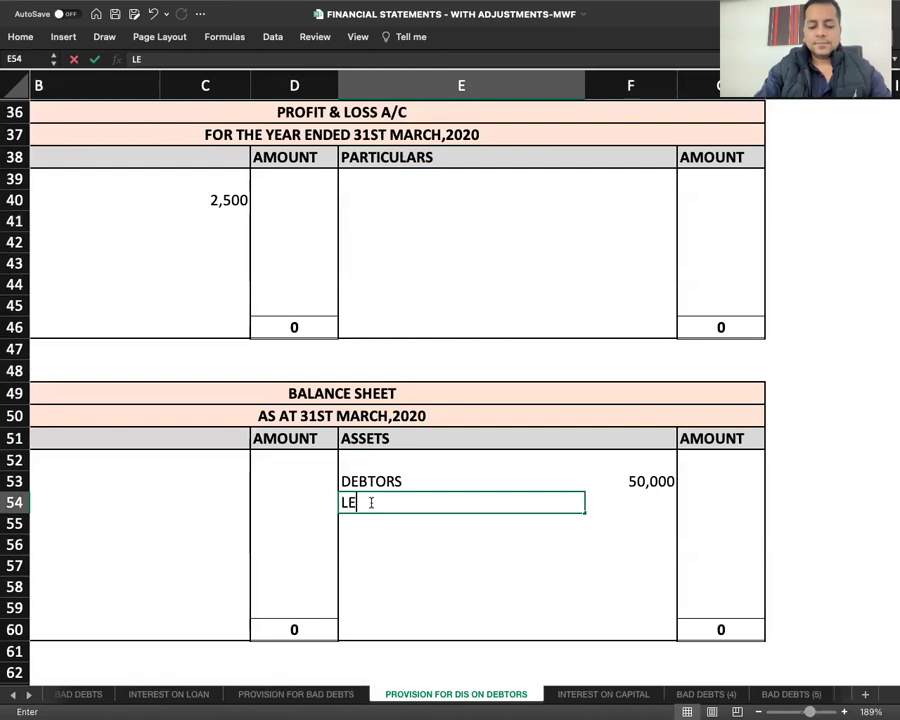
text(SS : FUR)
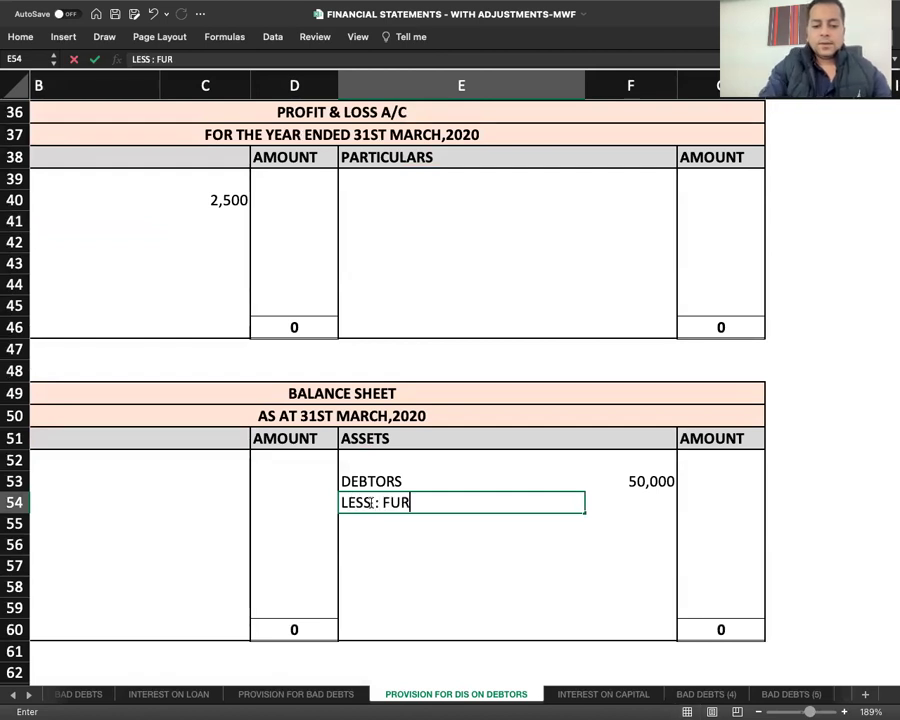
text(THER BAD DEBTS)
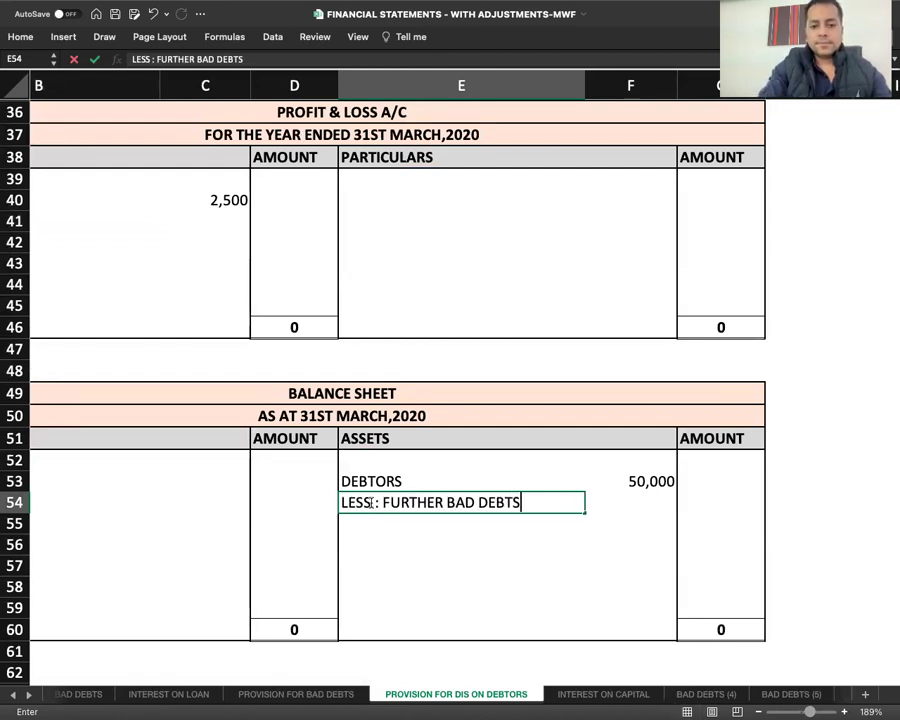
key(Tab)
text(-5,000)
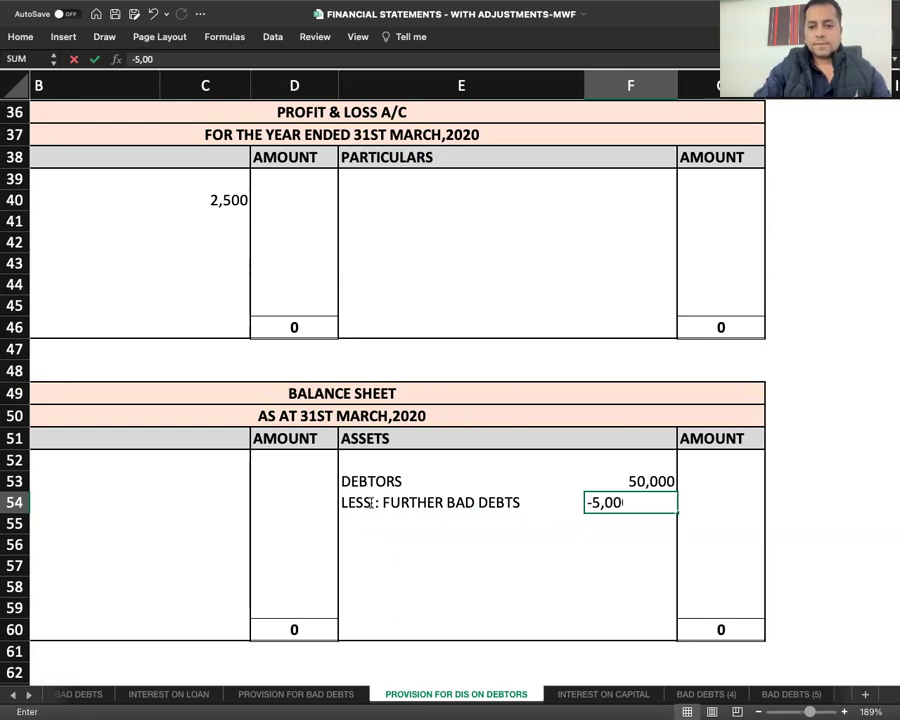
key(Return)
key(Up)
key(Right)
key(Down)
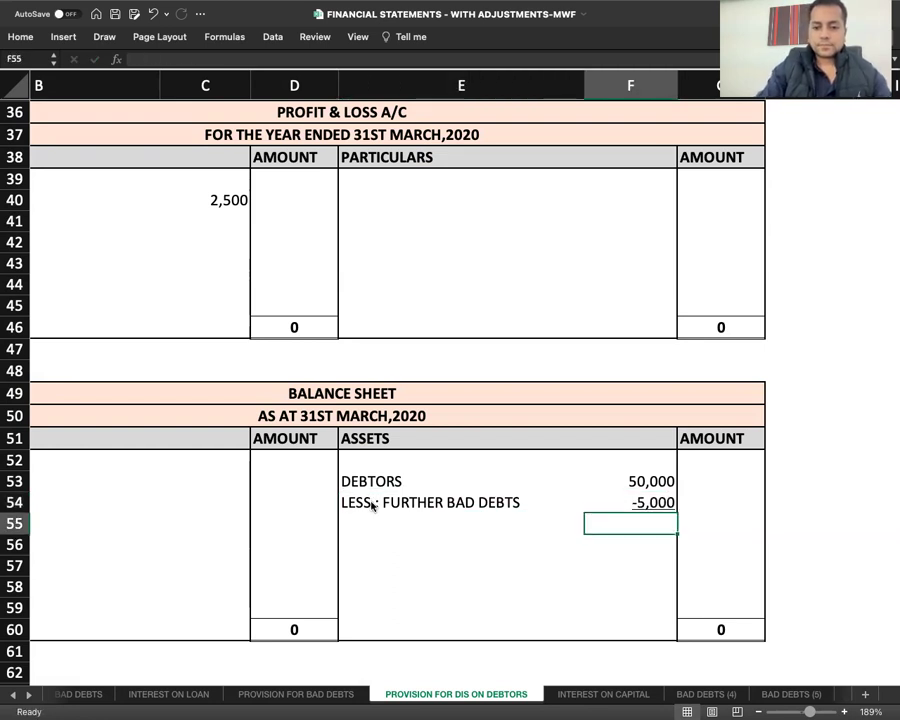
Step: Calculate the debtors subtotal in F55 with =SUM(F53:F54) and remove its underline
text(=SUM()
key(Up)
key(shift+Up)
text())
key(Return)
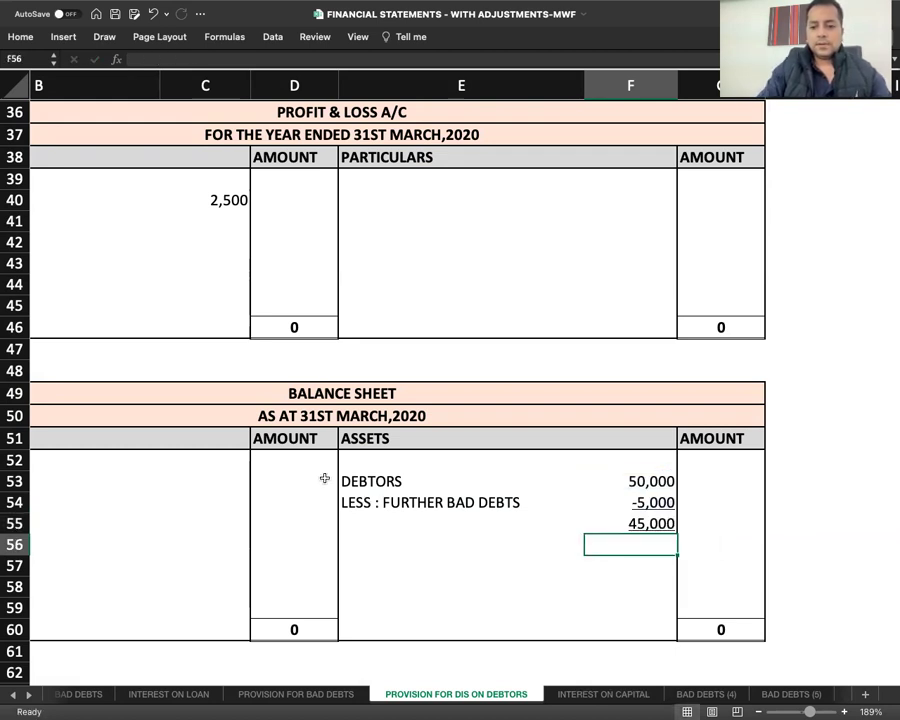
key(Up)
Step: Enter "ADD : FURTHER BAD DEBTS" with 5,000 in row 41 of the Profit & Loss account and underline the amount
scroll(566, 546, up, 3)
scroll(566, 546, left, 2)
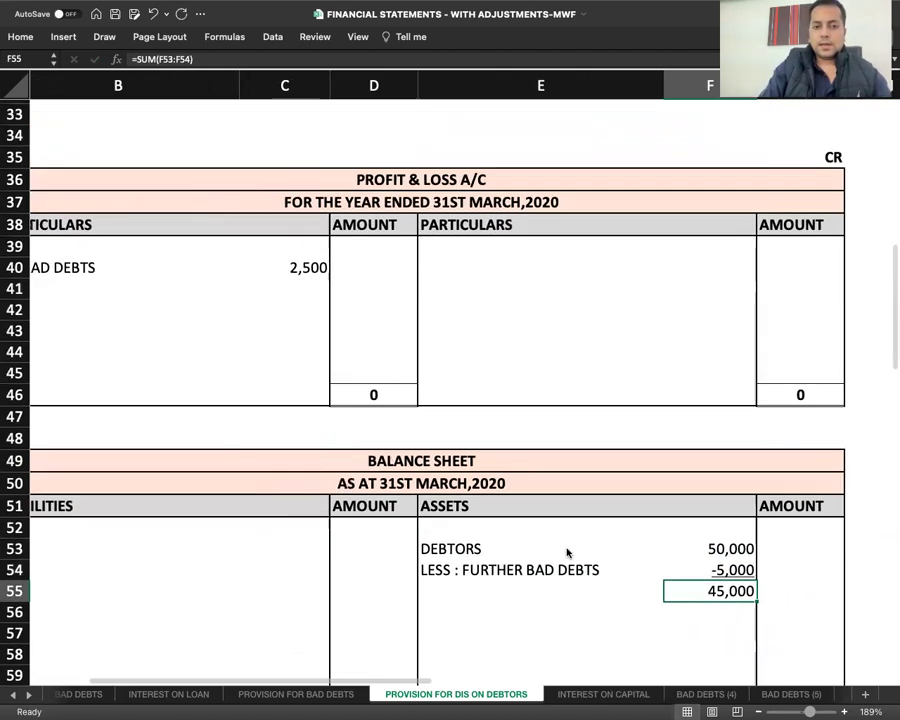
click(125, 353)
text(A)
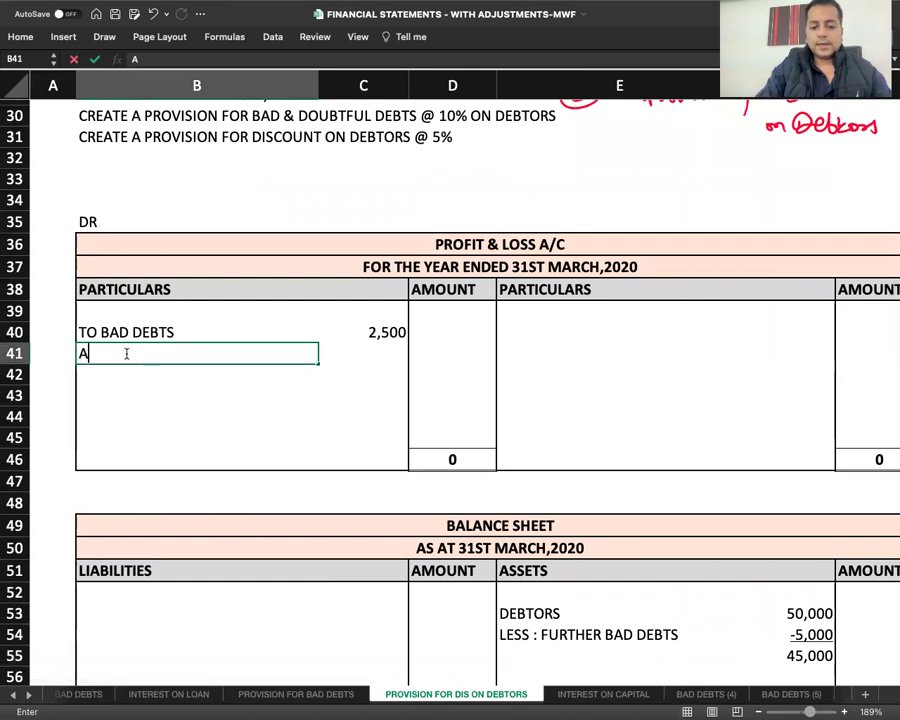
text(DD : FURT)
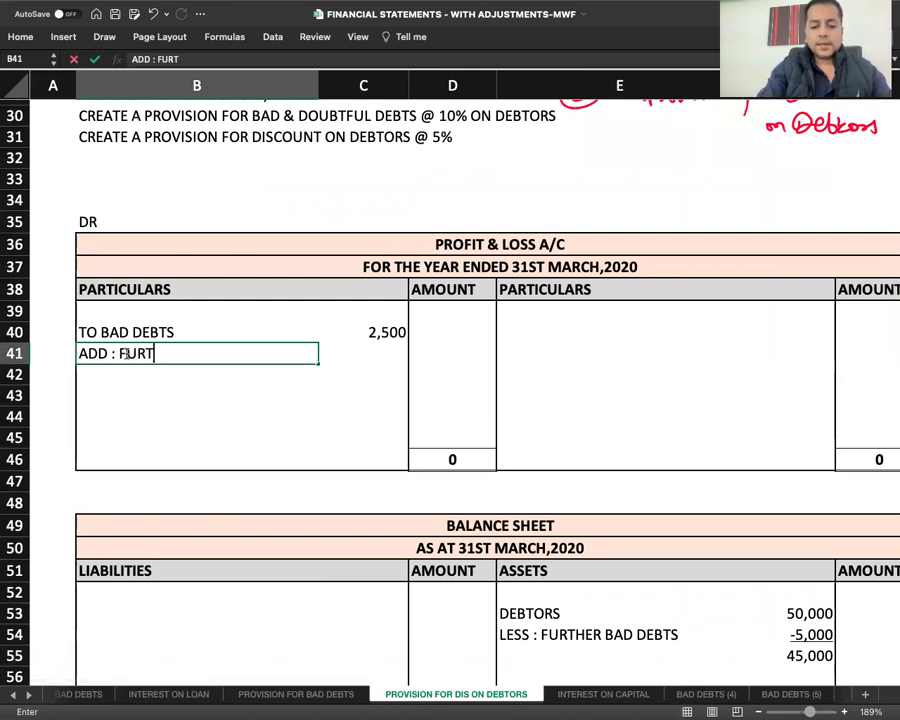
text(HER BAD DEBTS)
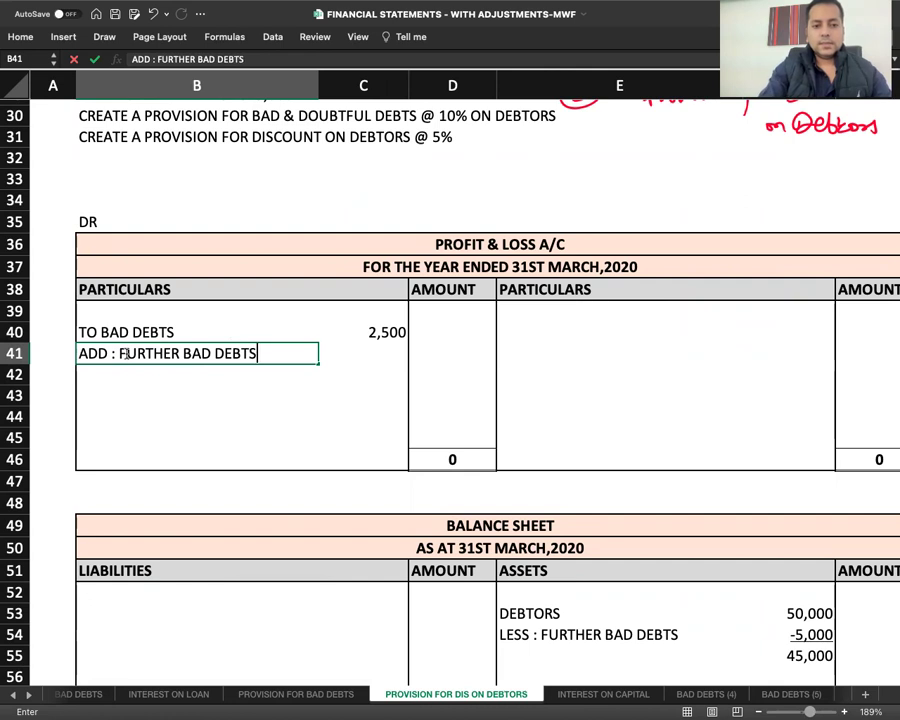
key(Tab)
text(5,000)
key(Return)
key(Up)
key(Right)
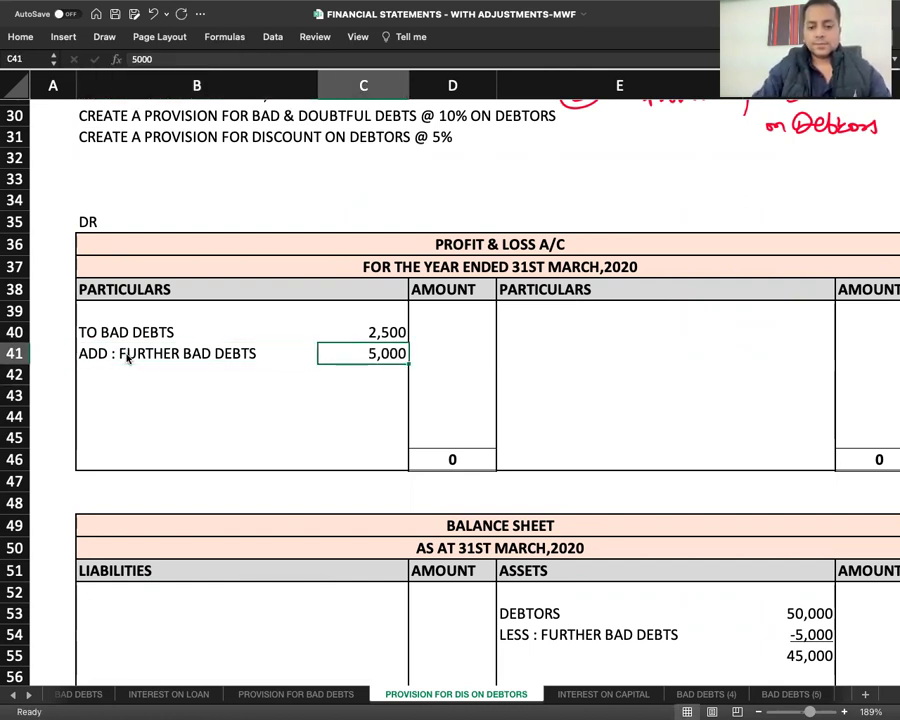
Step: Total the two bad debt amounts in C42 with =SUM(C40:C41)
key(Down)
text(=SU)
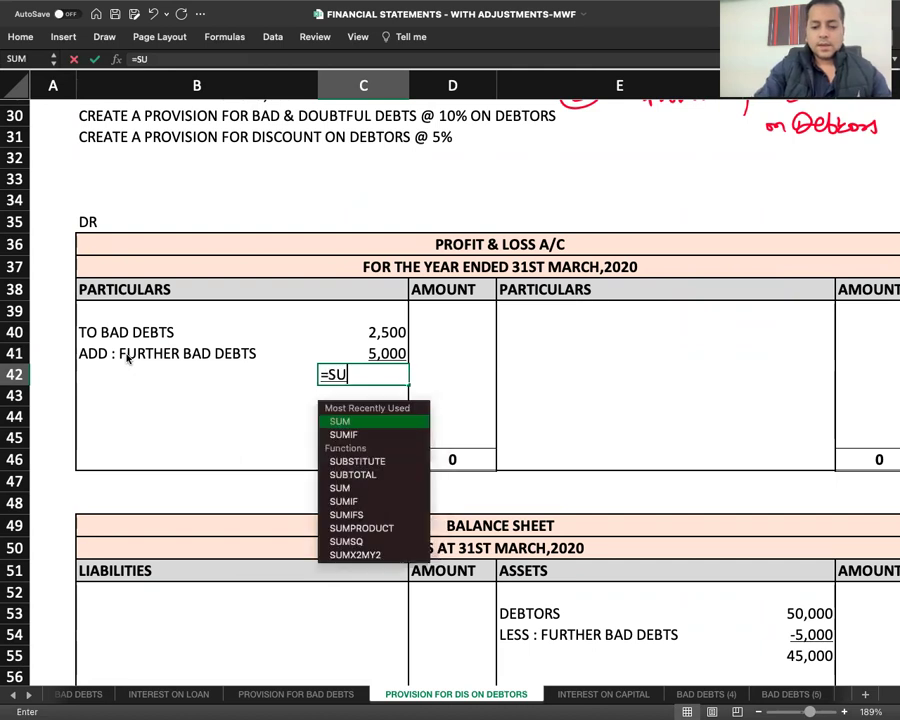
text(M()
key(Up)
key(shift+Up)
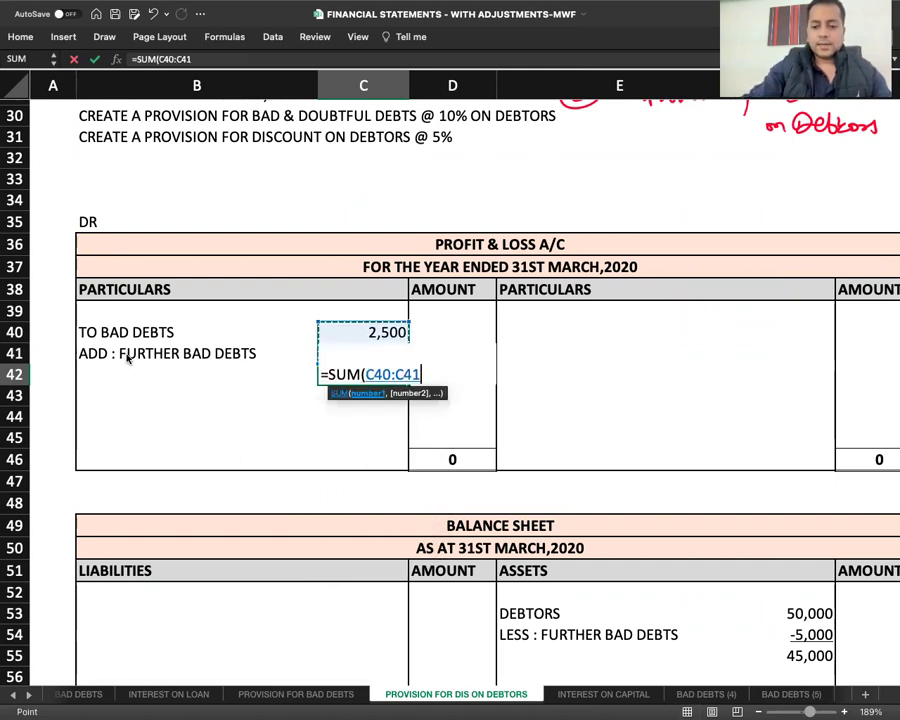
text())
key(Return)
click(126, 355)
key(Up)
key(Down)
key(Down)
key(Right)
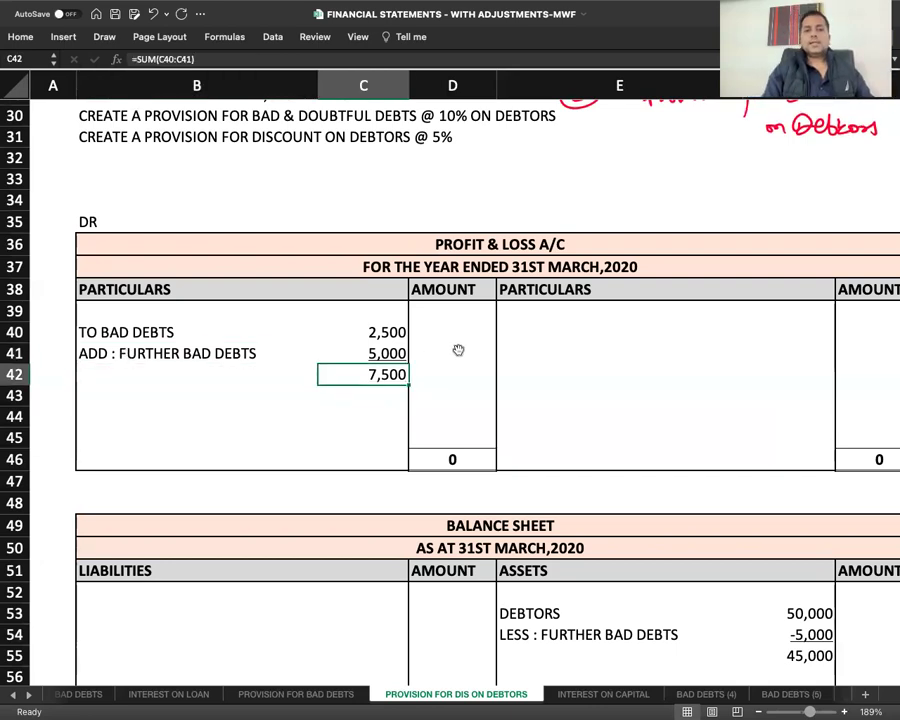
Step: Enter the label "LESS : PROVISION FOR B & D DEBTS" in E56, below the debtors subtotal in the balance sheet
scroll(456, 348, up, 2)
scroll(458, 350, down, 3)
scroll(458, 350, right, 1)
scroll(458, 350, down, 5)
scroll(458, 350, right, 1)
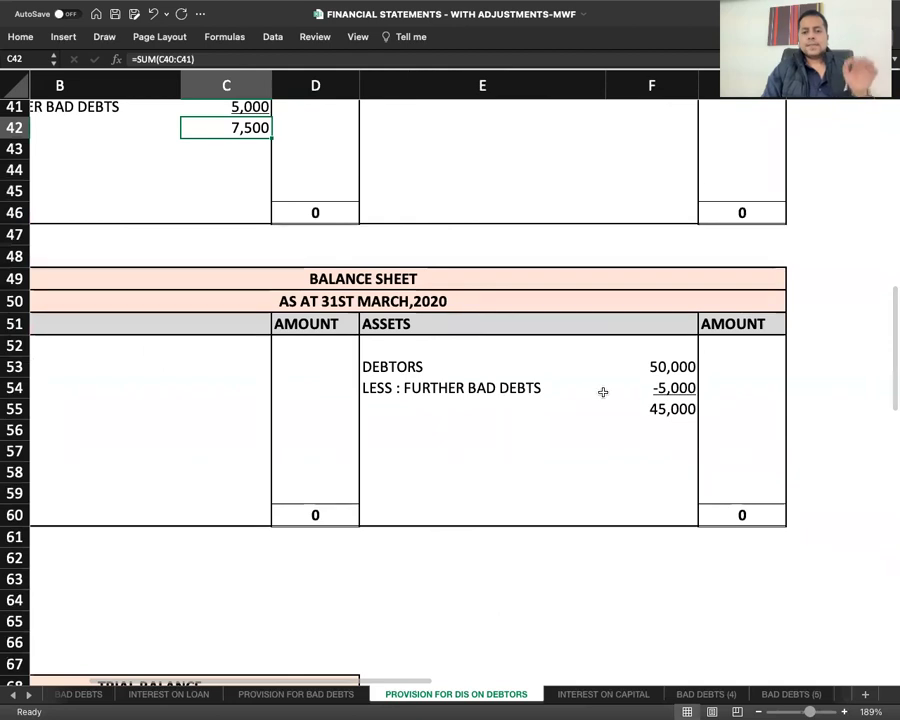
click(609, 379)
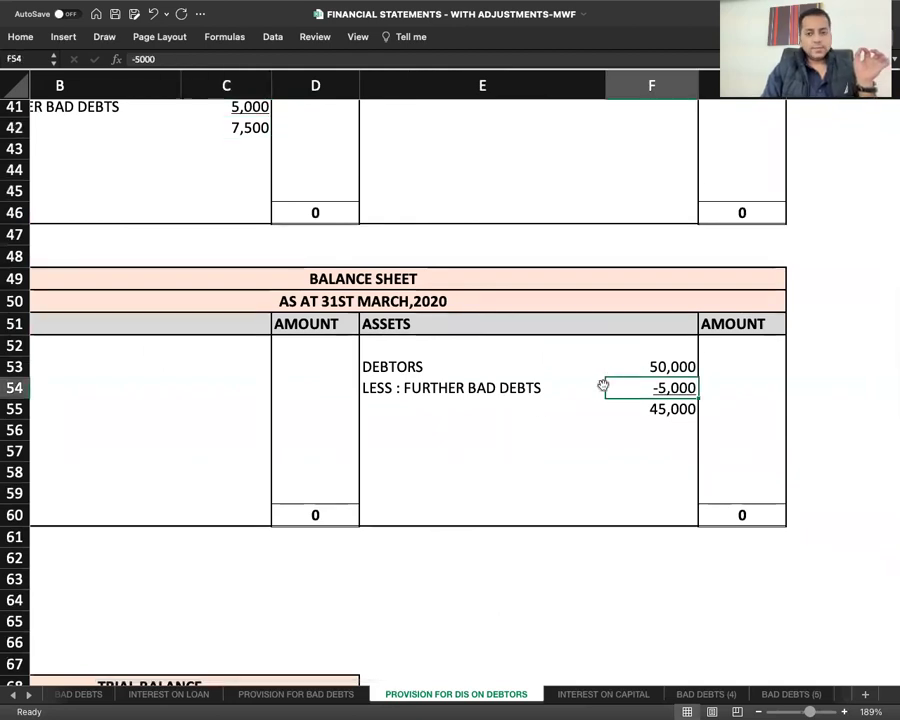
click(407, 424)
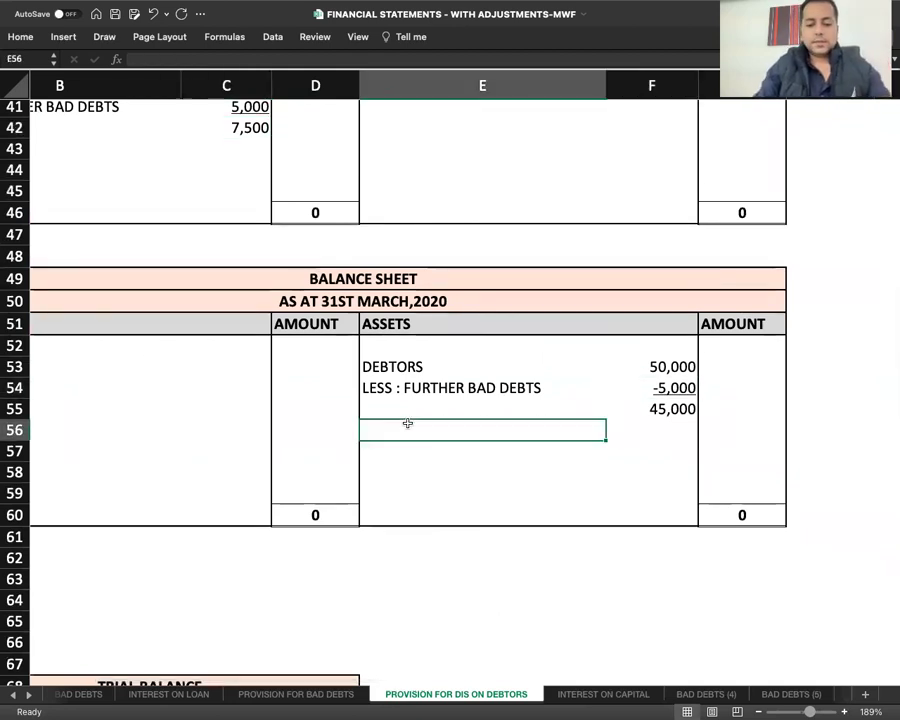
text(LESS : )
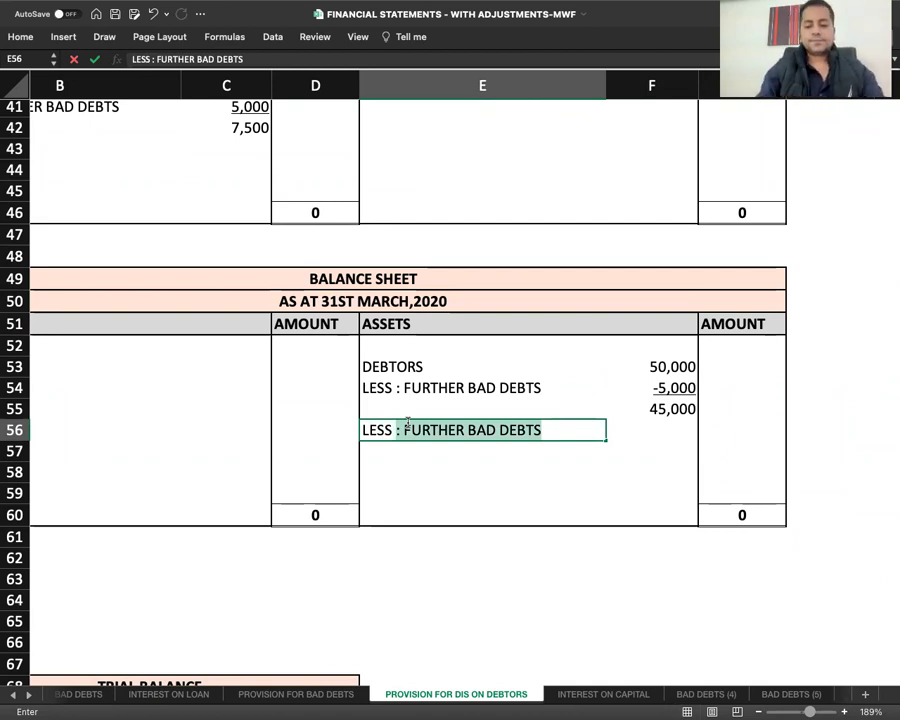
text(PRO)
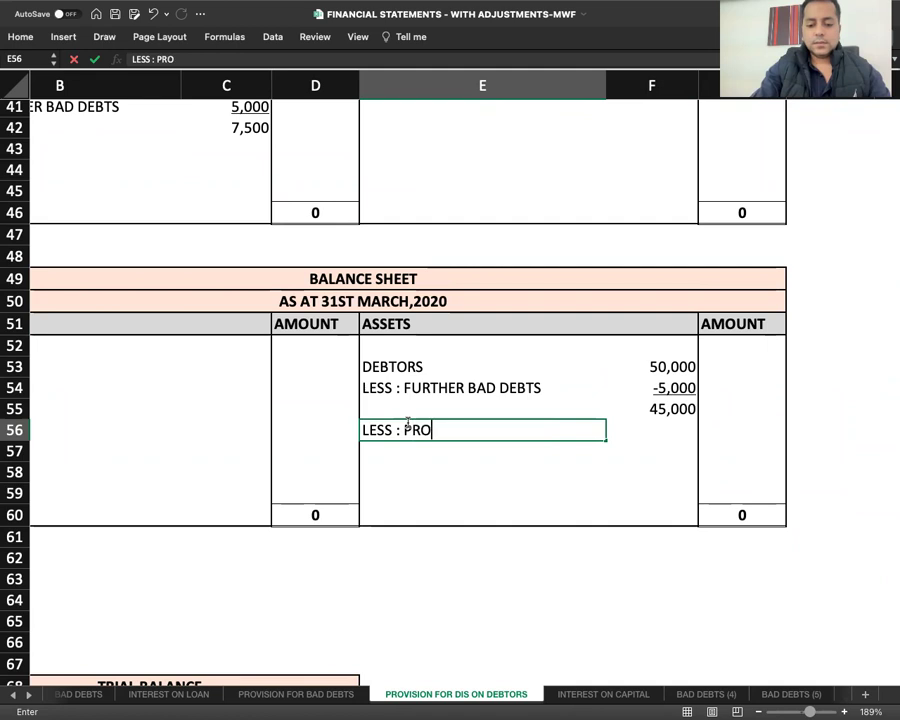
text(VISION FOR N)
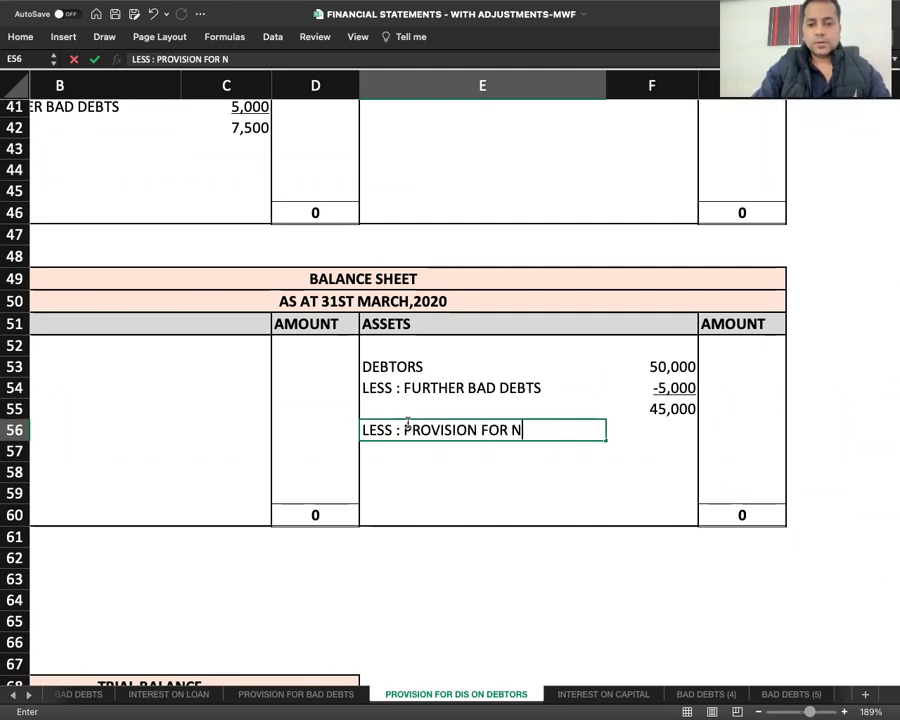
key(BackSpace)
text(DOUB)
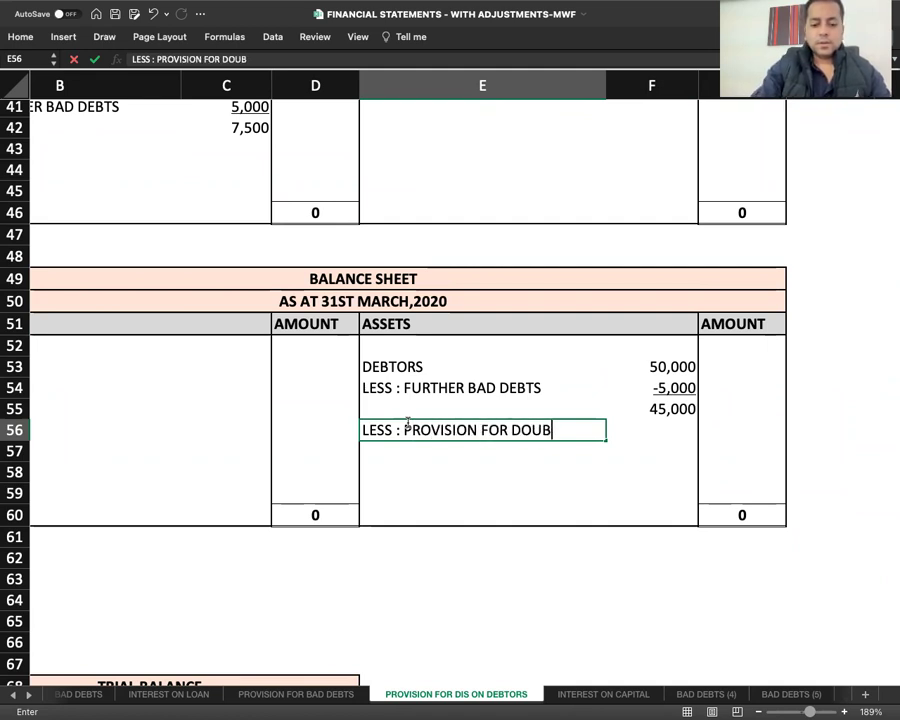
text(TFU)
text(L D)
key(BackSpace)
key(BackSpace)
key(BackSpace)
key(BackSpace)
key(BackSpace)
key(BackSpace)
key(BackSpace)
key(BackSpace)
key(BackSpace)
key(BackSpace)
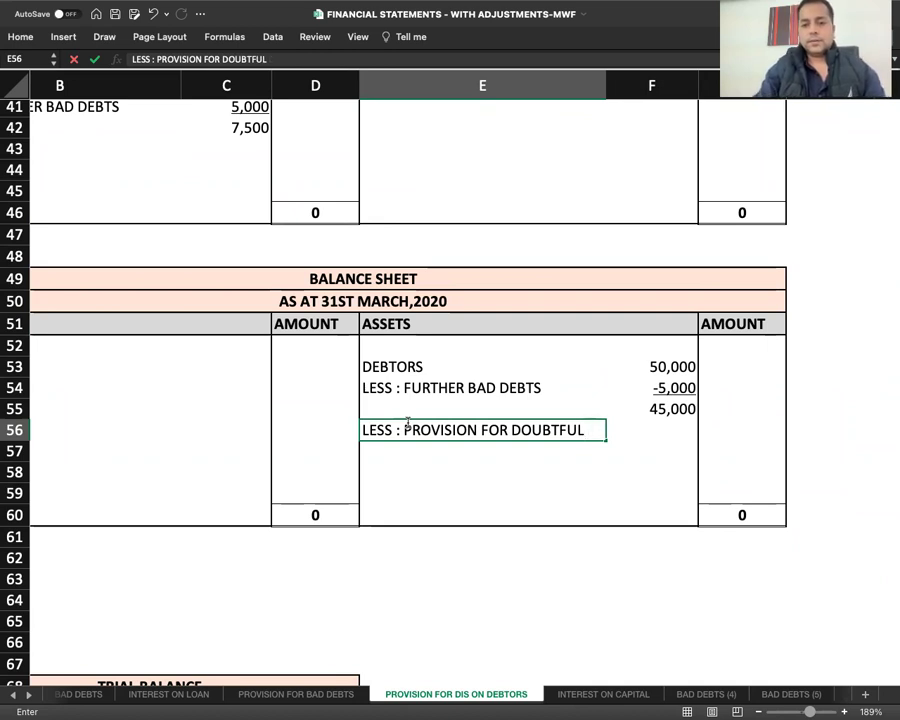
text(B & D DEBTS)
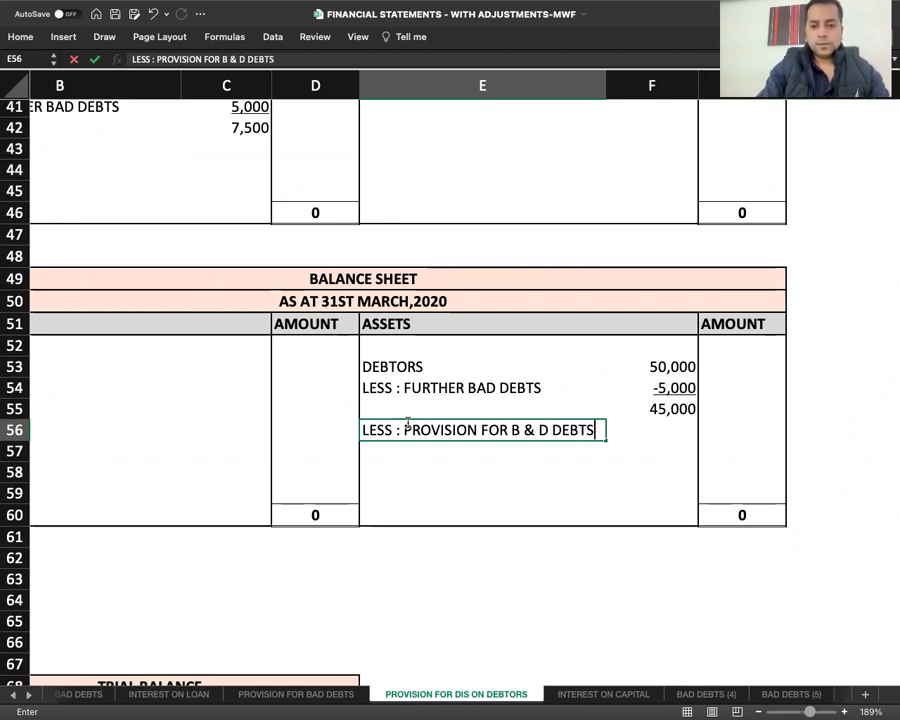
key(Tab)
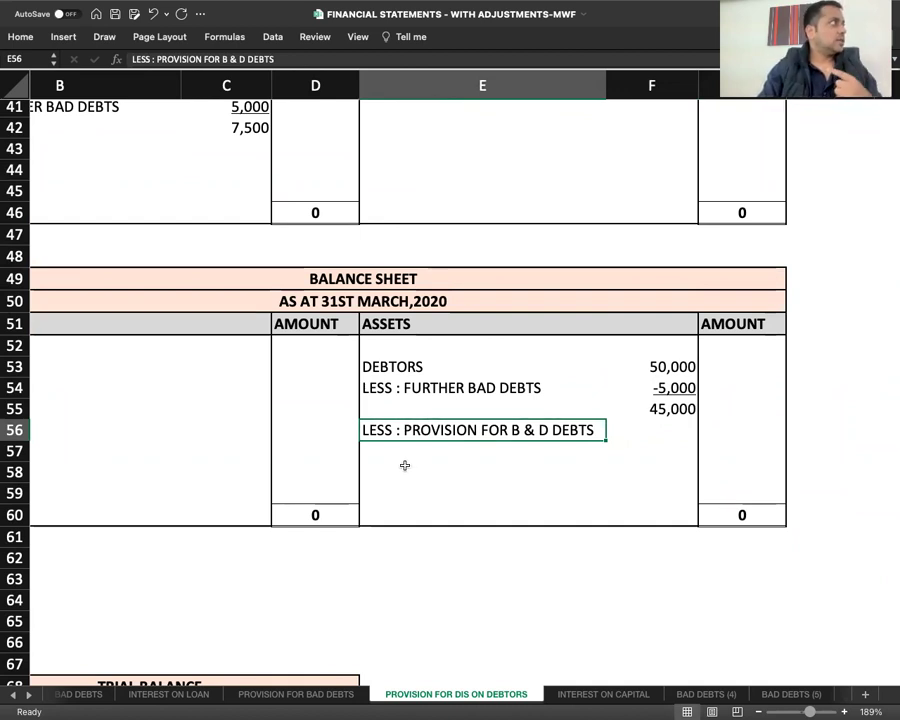
Step: Try to append "@ 10%" to the provision label in E56, then undo the addition
click(378, 58)
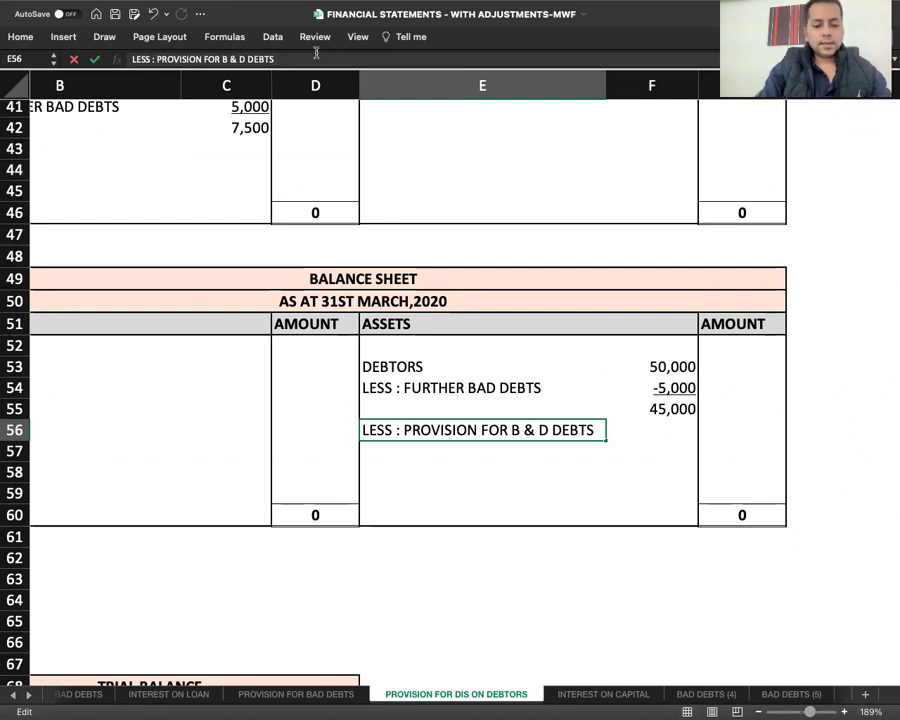
text(@ 10%)
key(Tab)
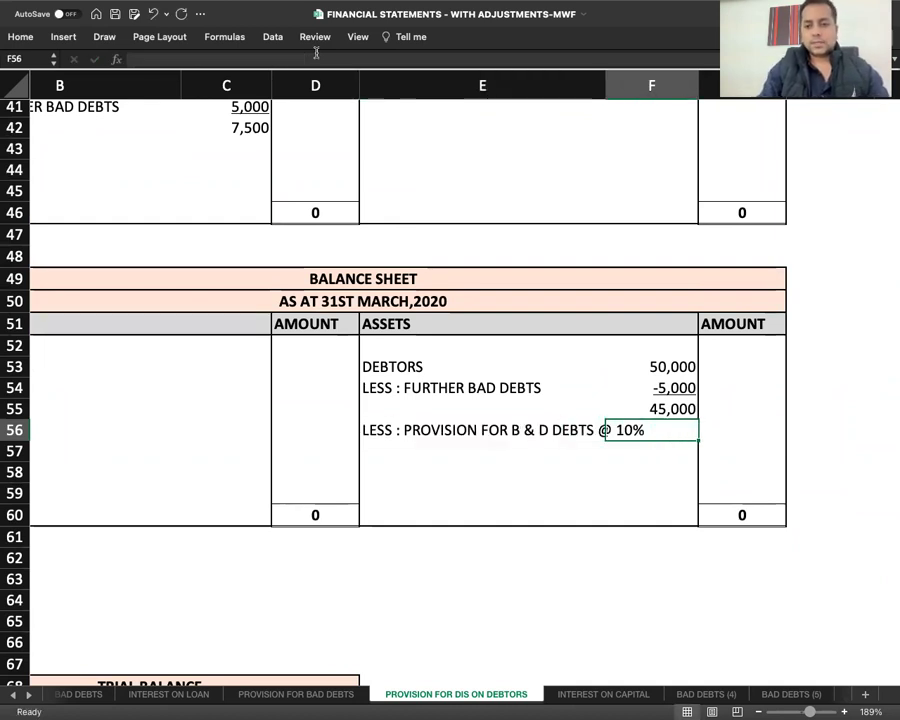
key(super+z)
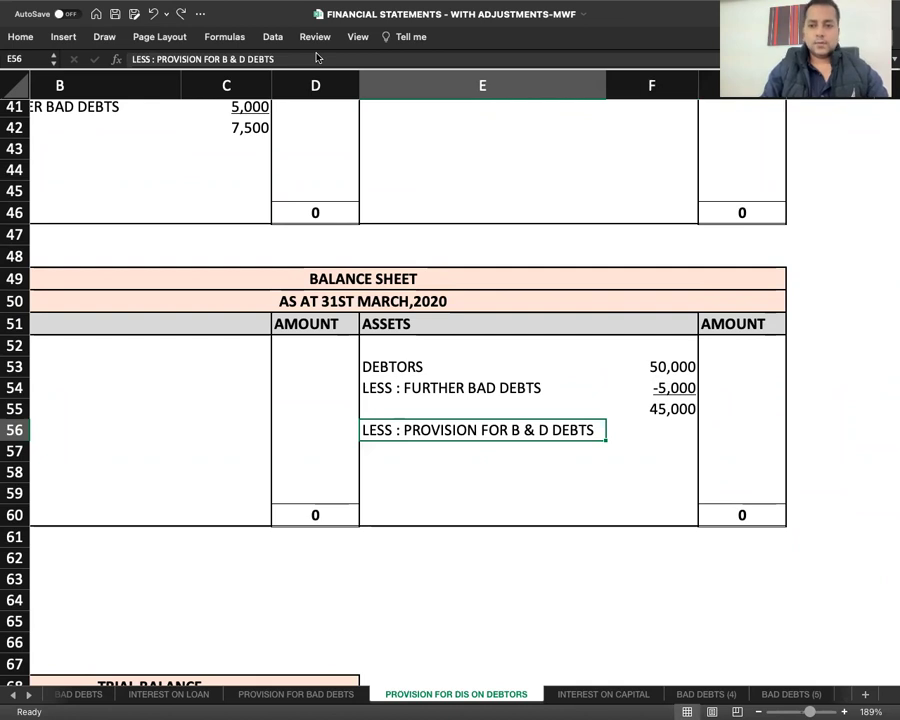
Step: Enter -4,500 as the provision for bad and doubtful debts in F56 and underline it
key(Tab)
text(-4,500)
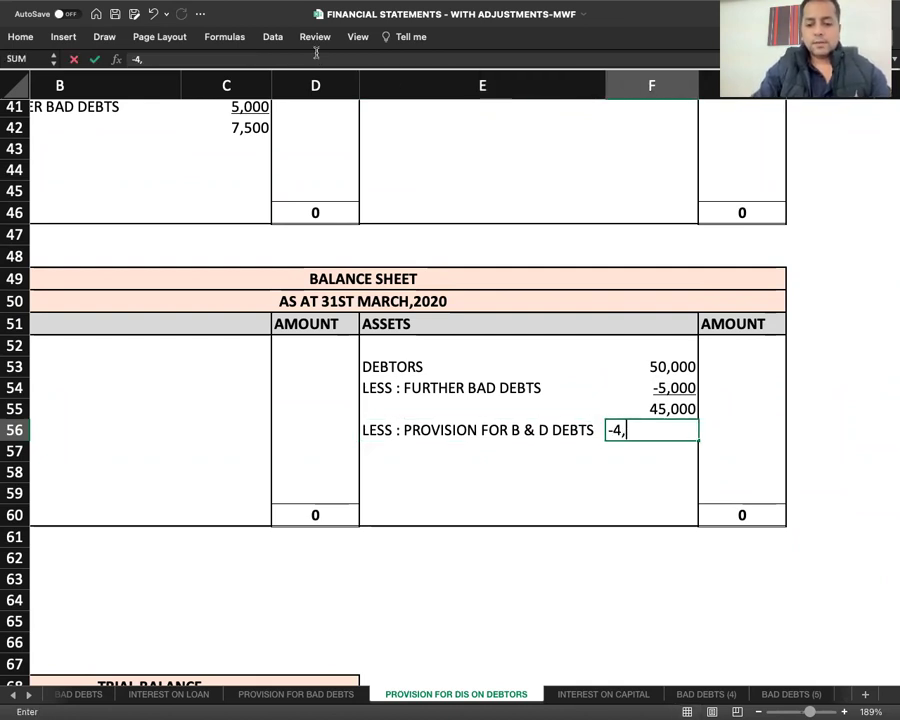
key(Return)
key(Up)
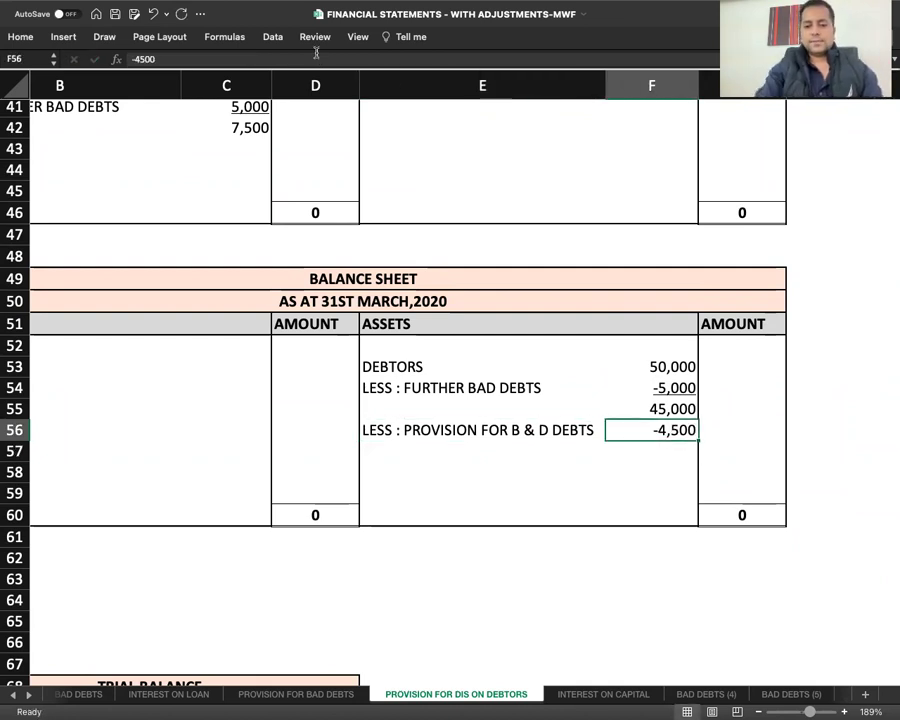
Step: Calculate the debtors balance after the provision in F57 with =SUM(F55:F56), without an underline
key(Down)
text(=SUM()
key(Up)
key(shift+Up)
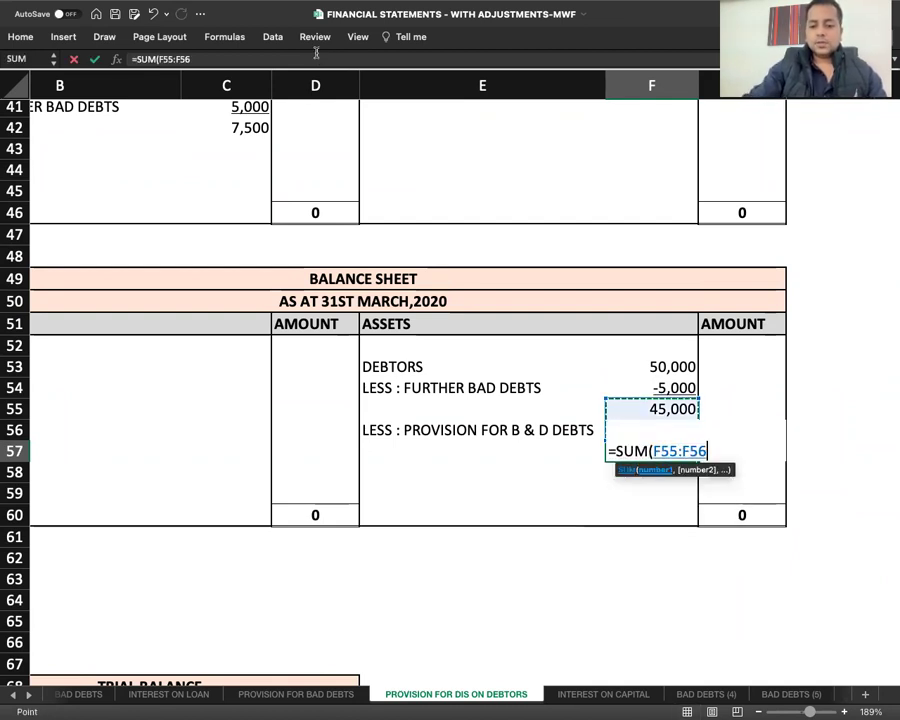
text())
key(Return)
key(Up)
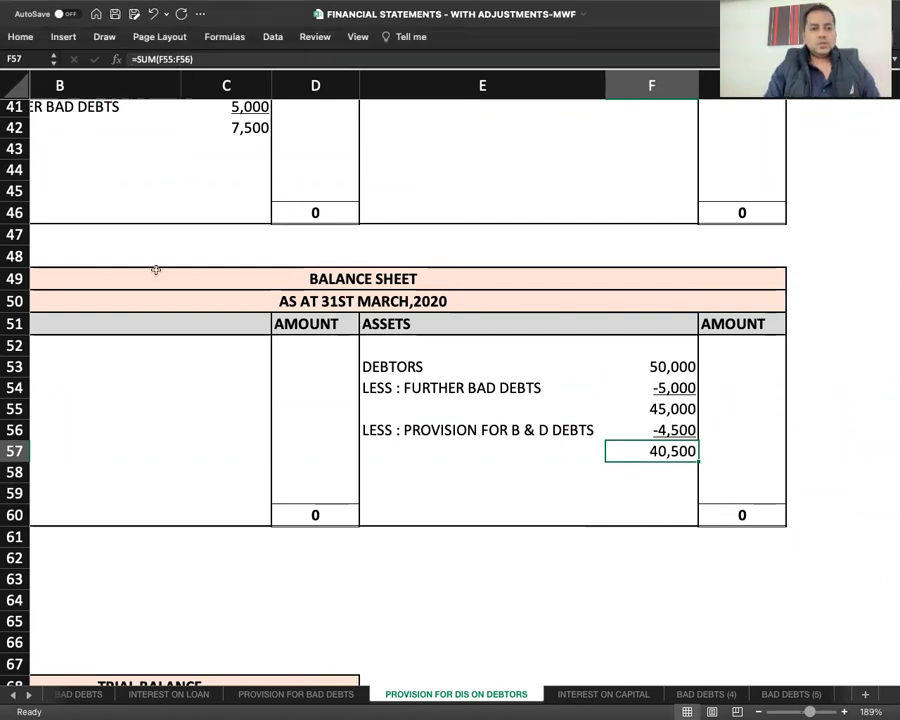
Step: Clear the bad debts total in C42 and calculate it in D41 of the Profit & Loss account with =SUM(C40:C41)
scroll(156, 270, up, 5)
scroll(156, 270, left, 1)
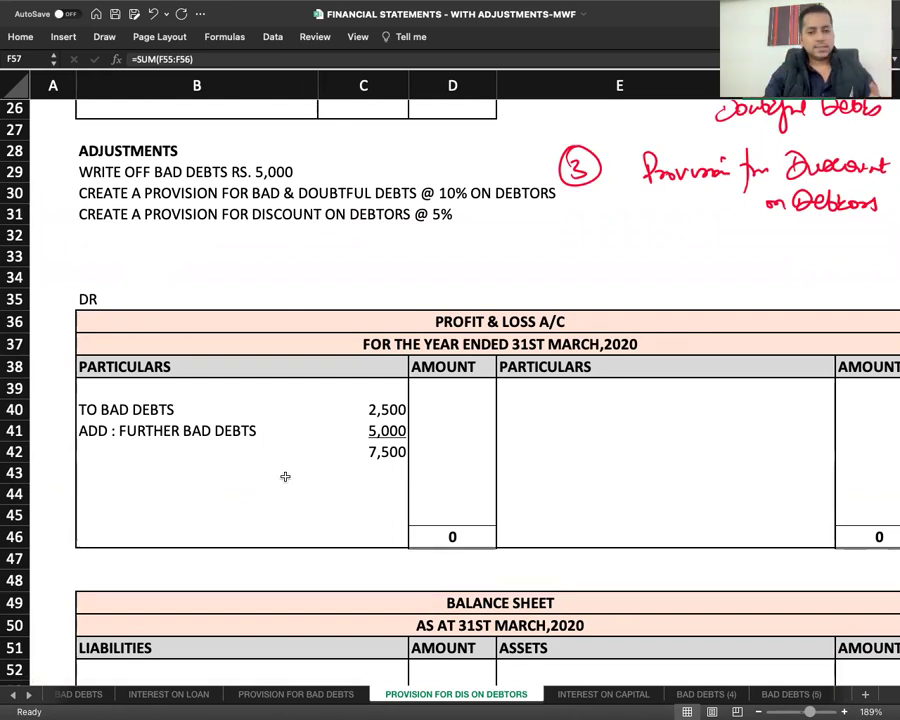
click(392, 457)
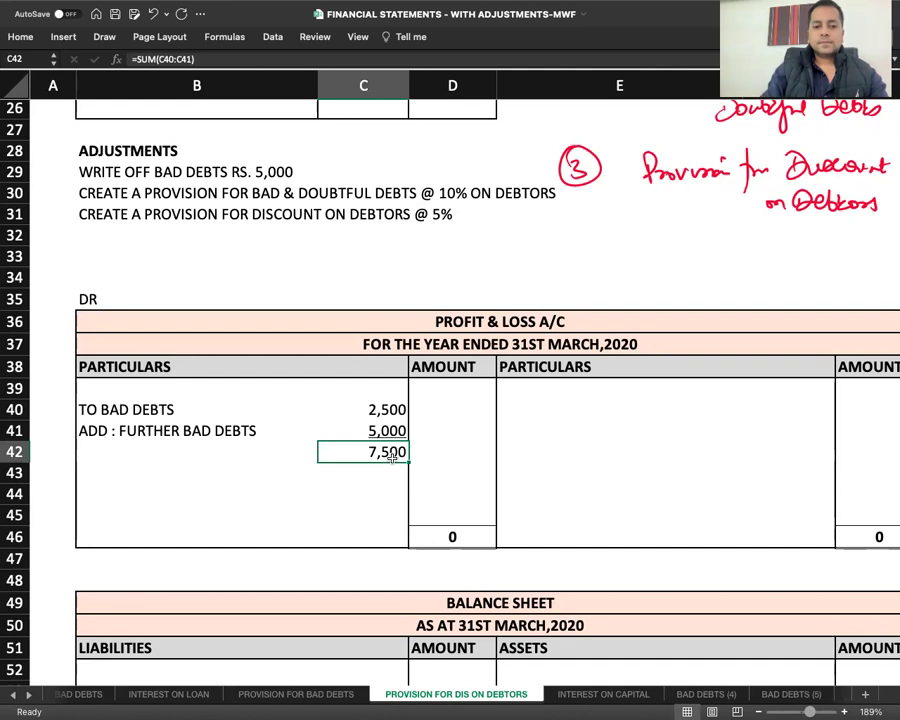
key(Delete)
key(Up)
key(Right)
text(=SUM()
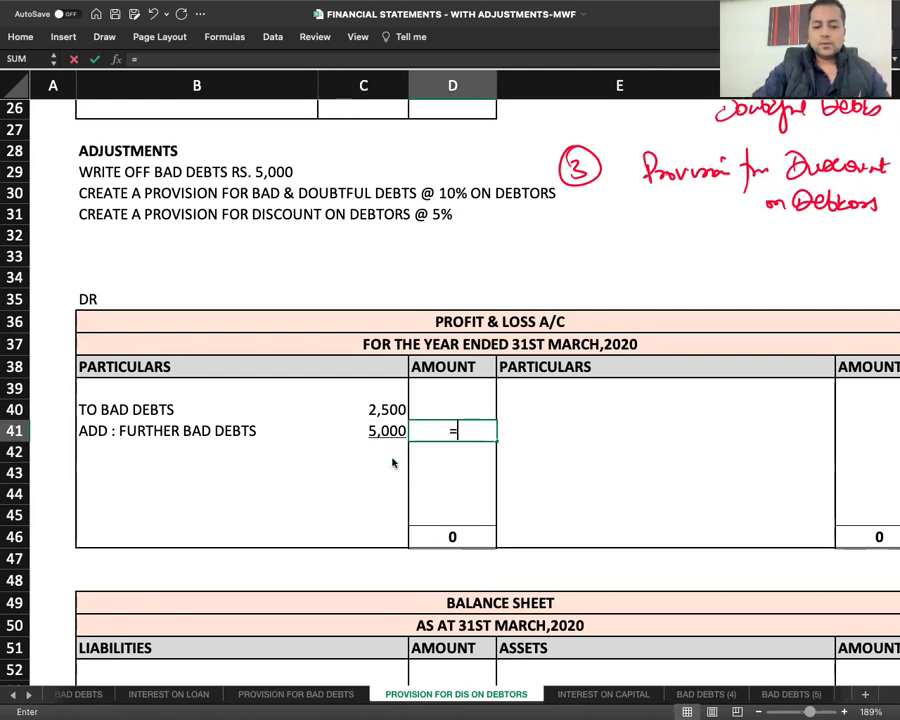
key(Left)
key(shift+Up)
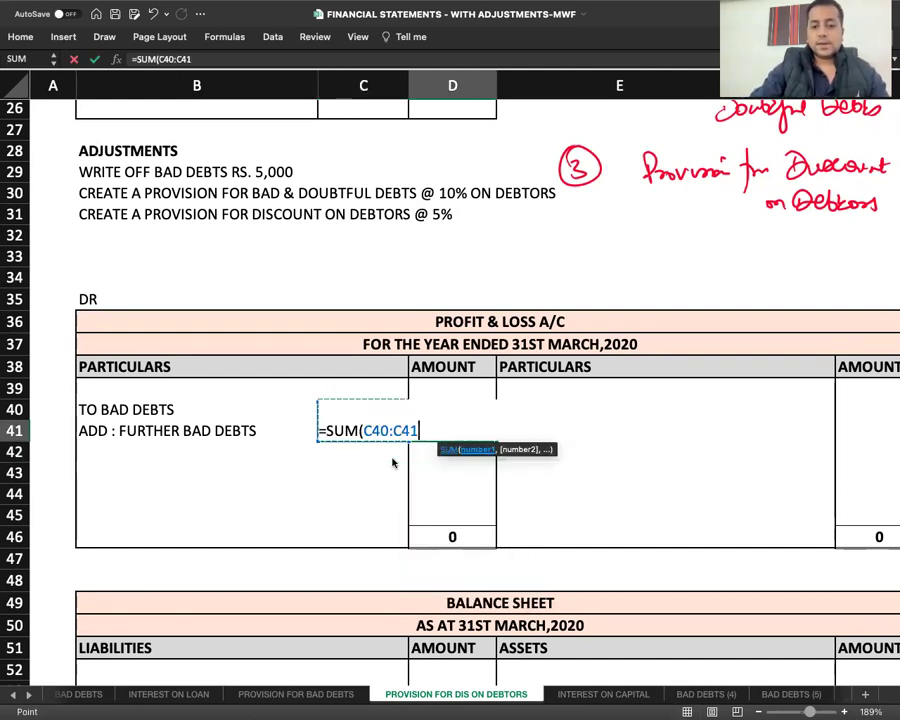
key(Return)
Step: Enter the label "TO PROVISION FOR B & D DEBTS" in B43 of the Profit & Loss account
click(393, 462)
key(Down)
key(Left)
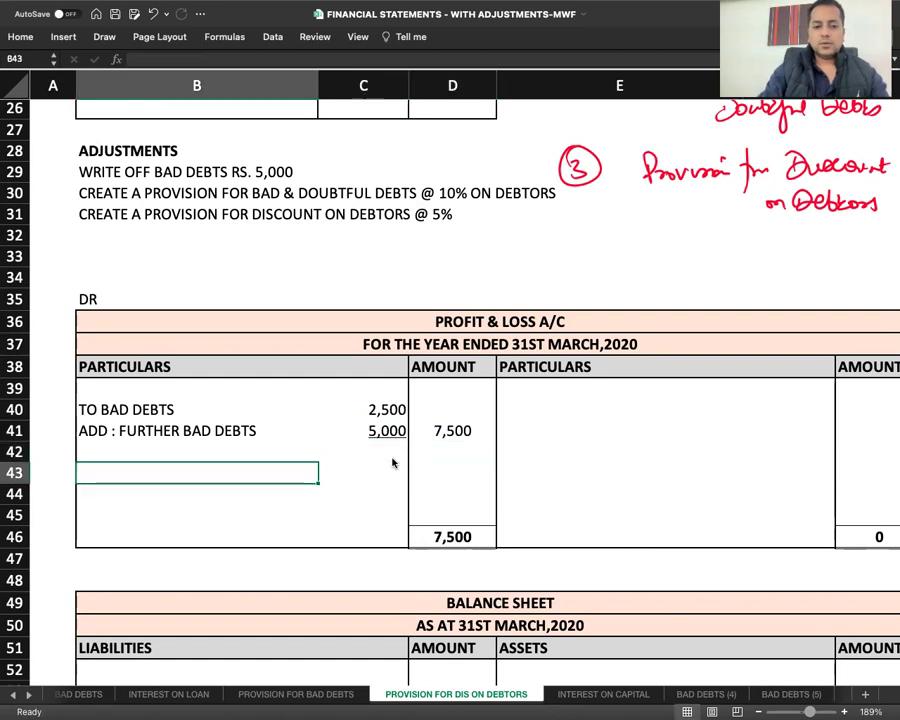
text(TO PROV)
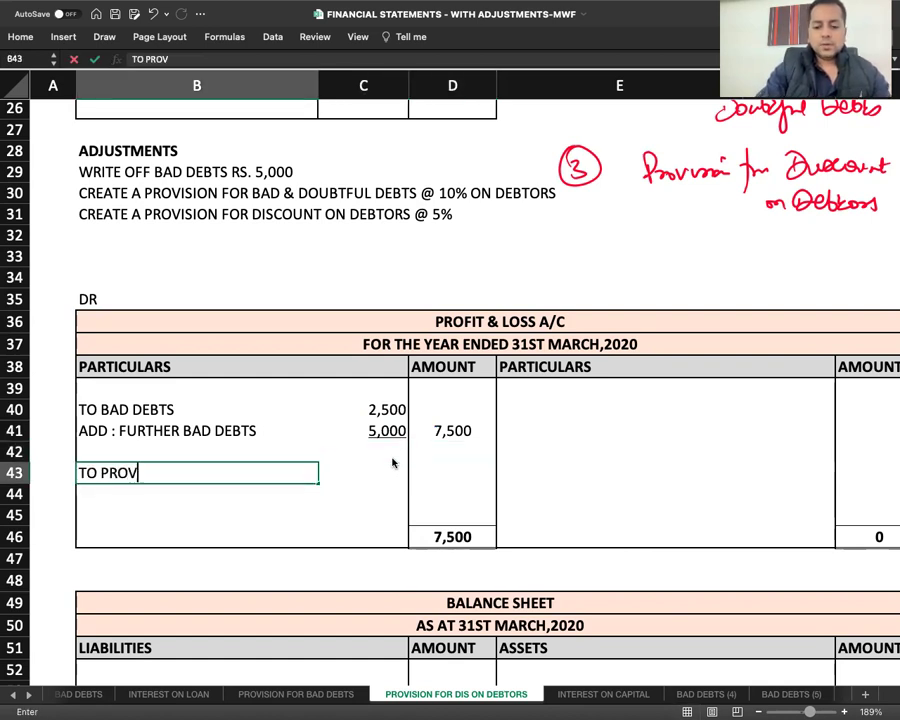
text(ISION FOR B)
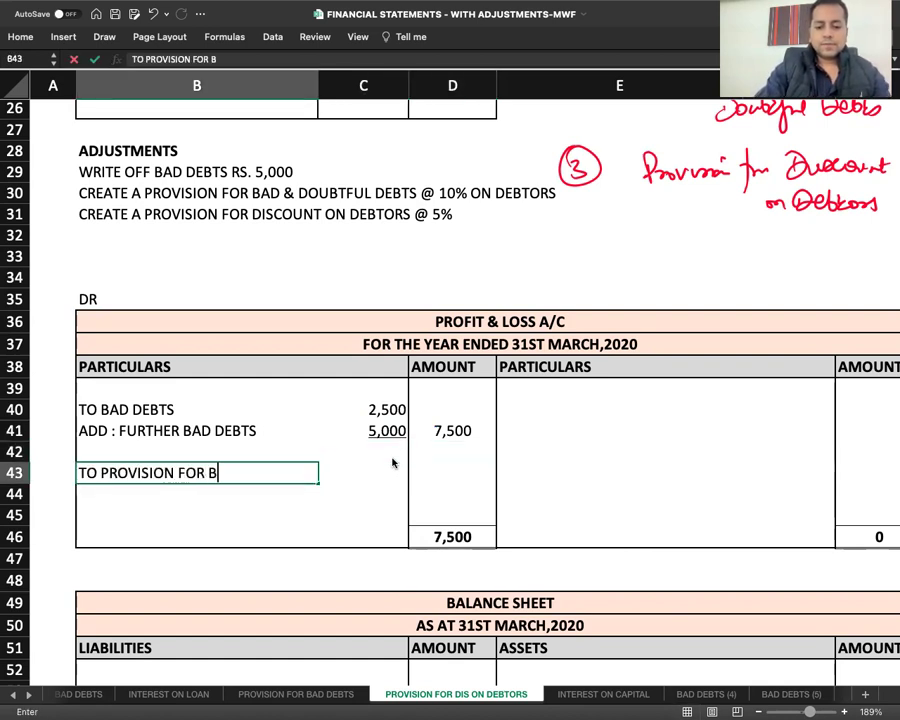
text( & D DBETS)
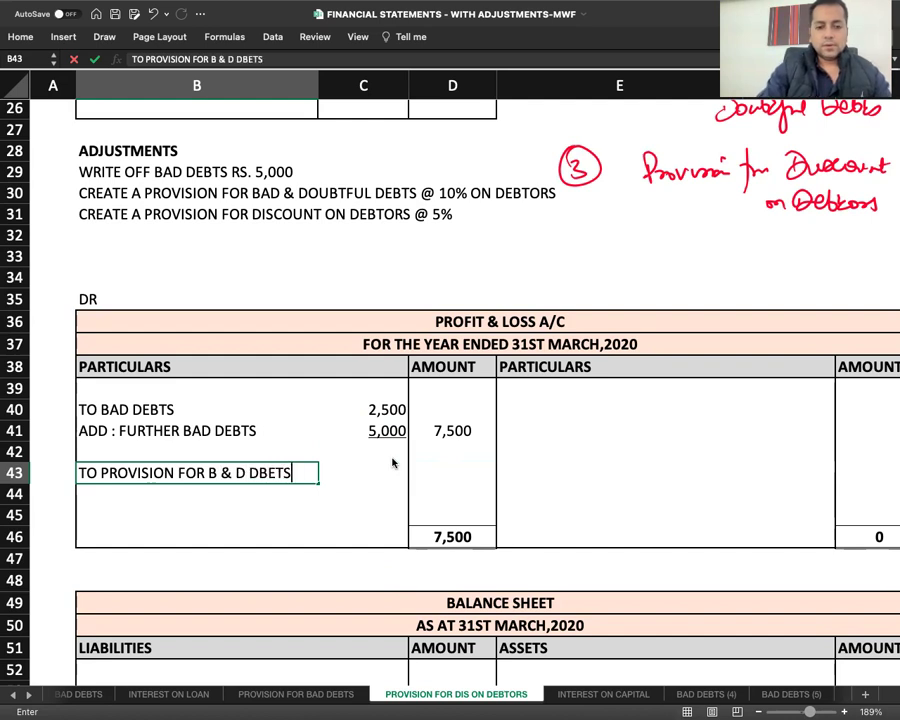
key(BackSpace)
key(BackSpace)
key(BackSpace)
key(BackSpace)
text(EBTS)
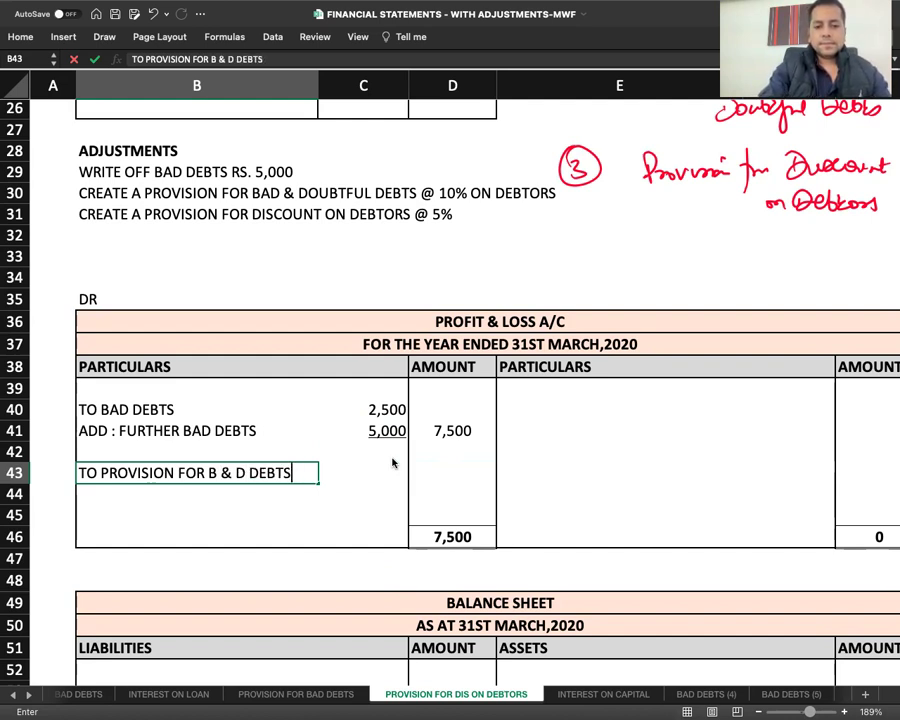
Step: Enter 4,500 in D43 as the amount of the provision for bad and doubtful debts
key(Tab)
key(Tab)
text(4)
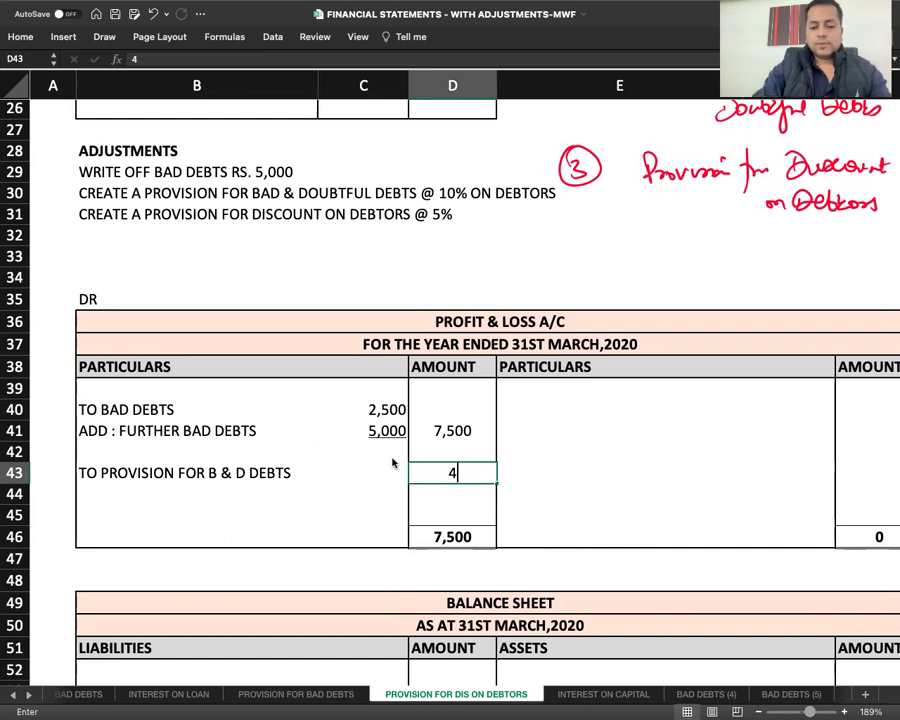
text(,500)
key(Return)
Step: Review the debtors deductions in the balance sheet against the listed adjustments and the Profit & Loss entries
scroll(648, 498, down, 5)
scroll(648, 498, right, 2)
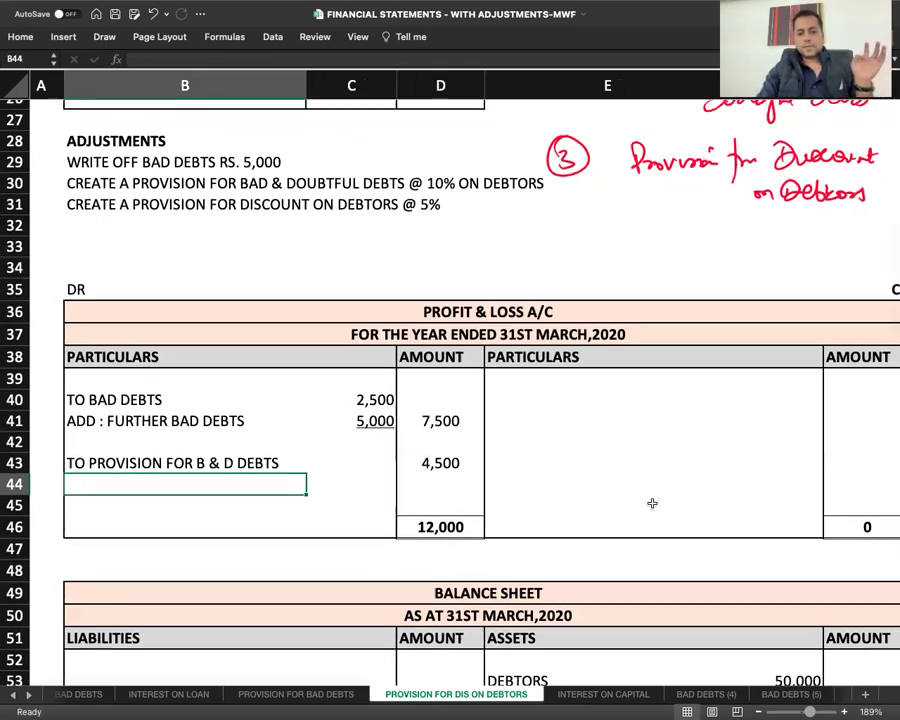
scroll(652, 503, down, 1)
scroll(652, 503, right, 1)
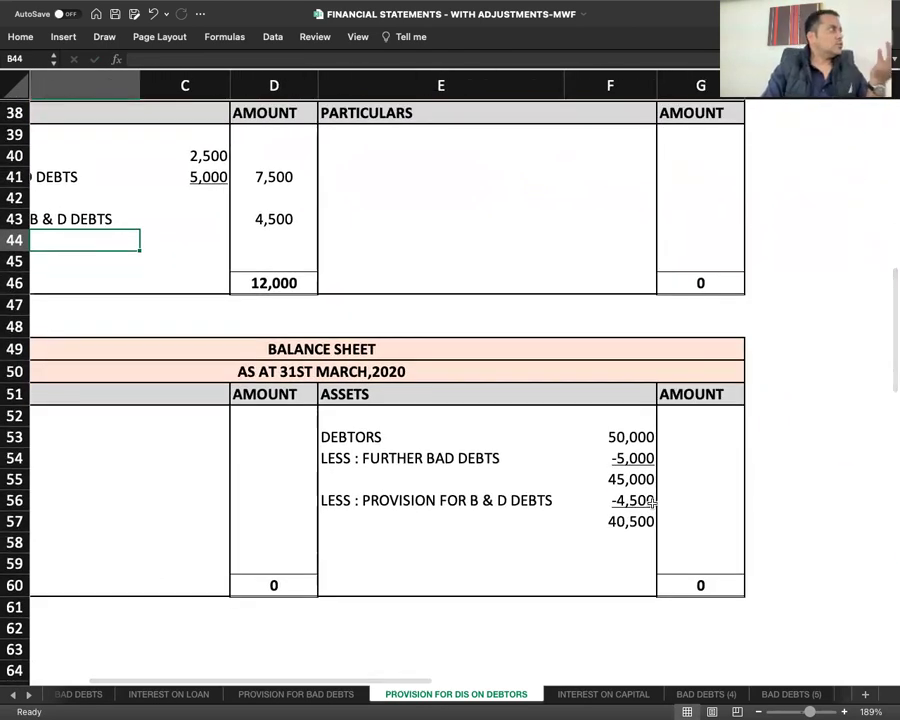
scroll(652, 503, up, 5)
scroll(652, 503, left, 2)
scroll(652, 503, up, 5)
scroll(652, 503, left, 1)
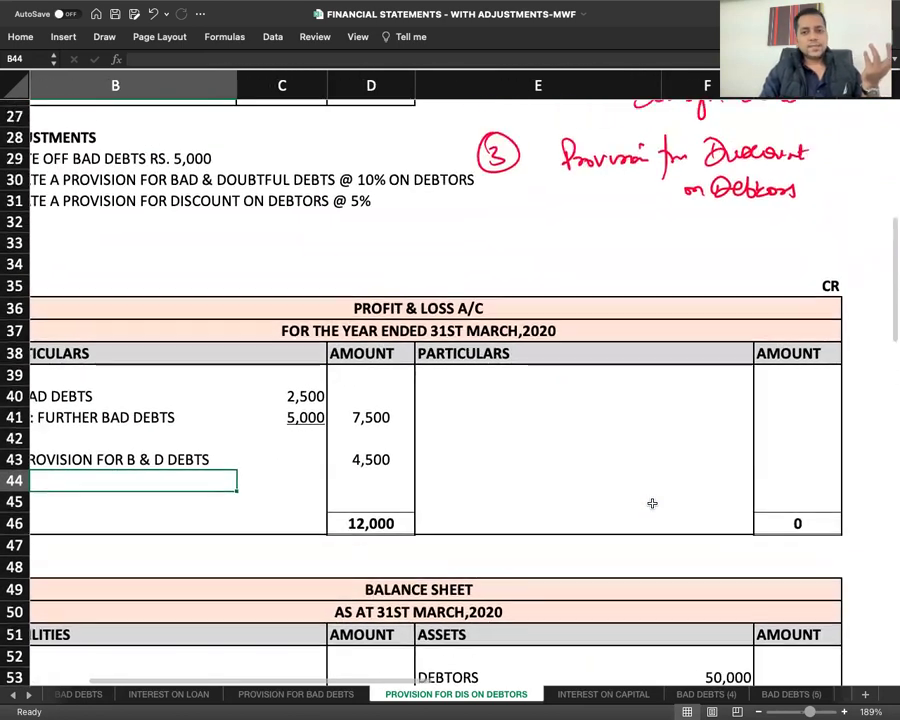
scroll(652, 503, left, 1)
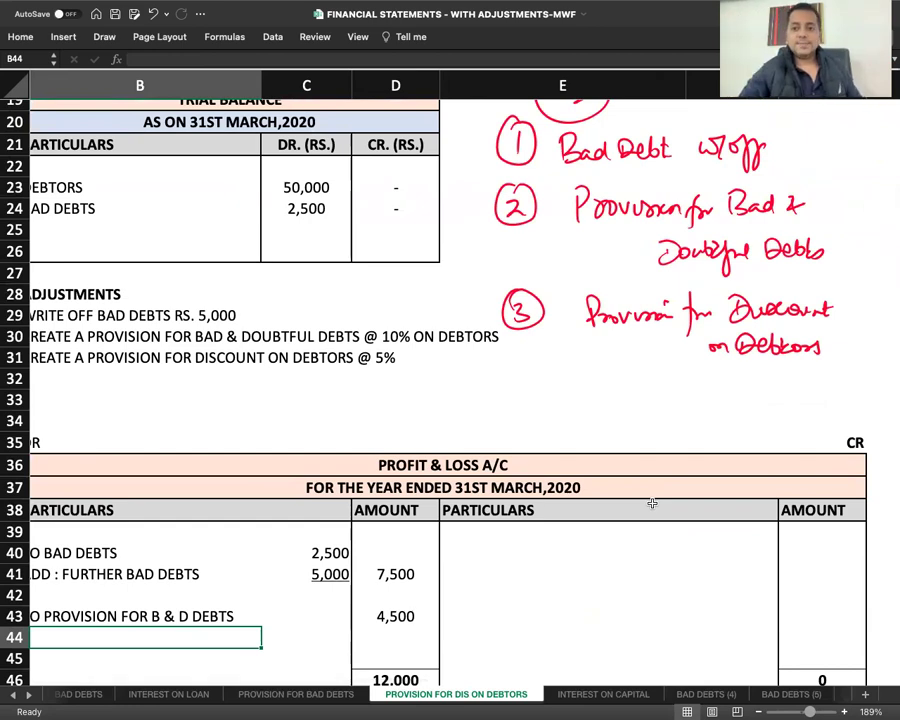
scroll(652, 503, down, 6)
scroll(652, 503, right, 2)
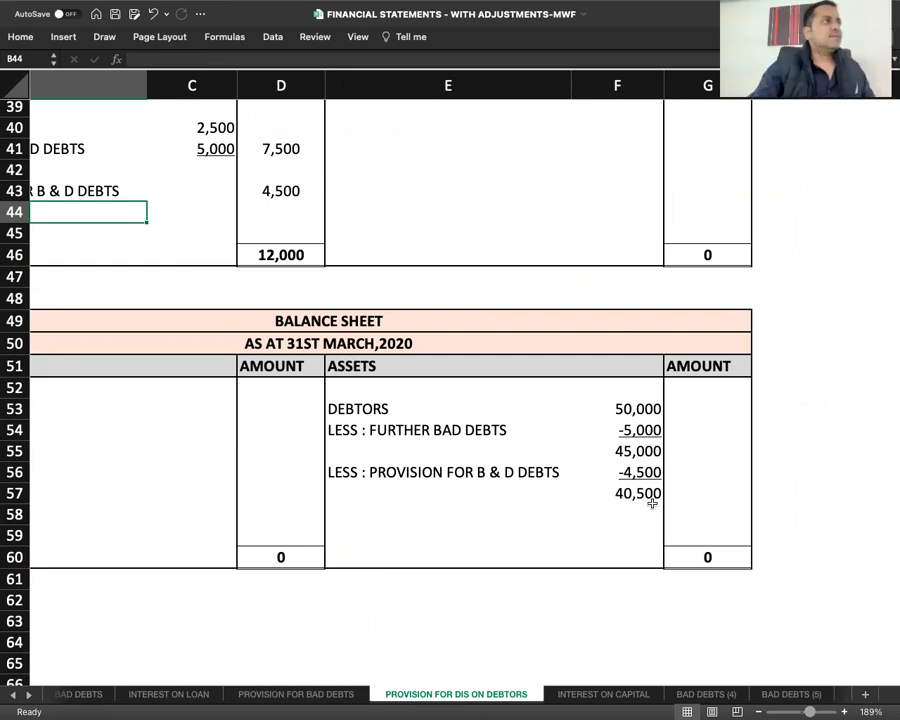
Step: Enter the label "LESS : PROV. FOR DIS. ON DRS @ 5%" in E58 of the balance sheet
mouse_move(460, 7)
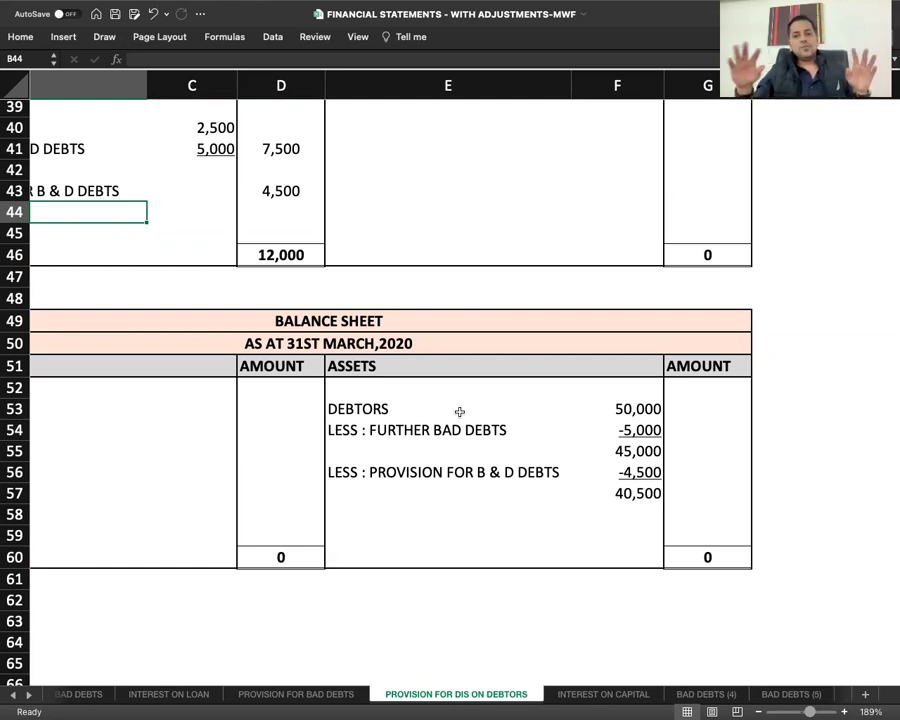
click(348, 514)
text(LESS )
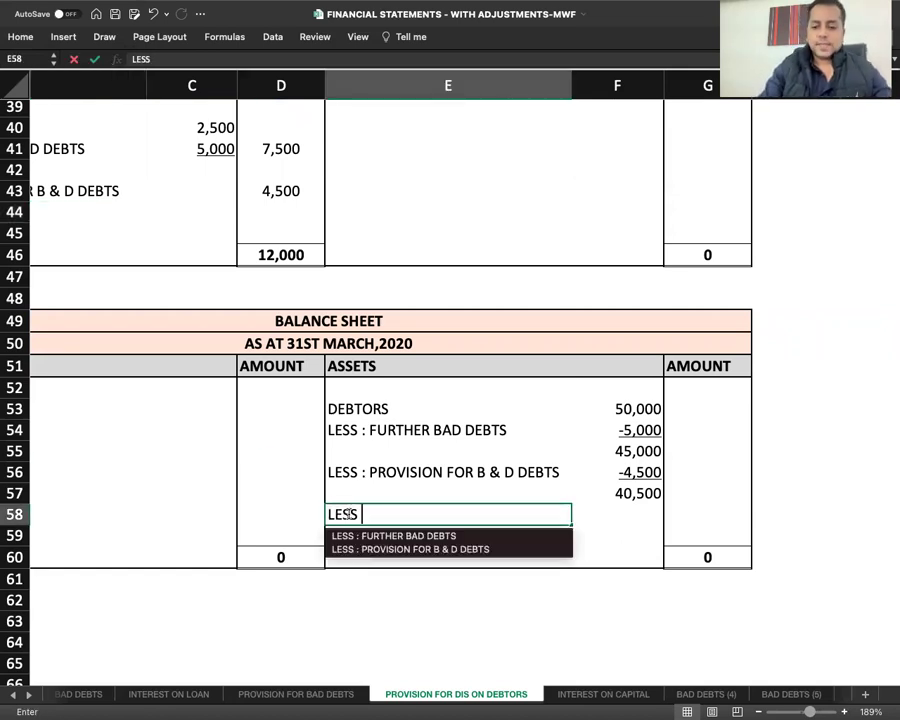
text(: PROV. FOR )
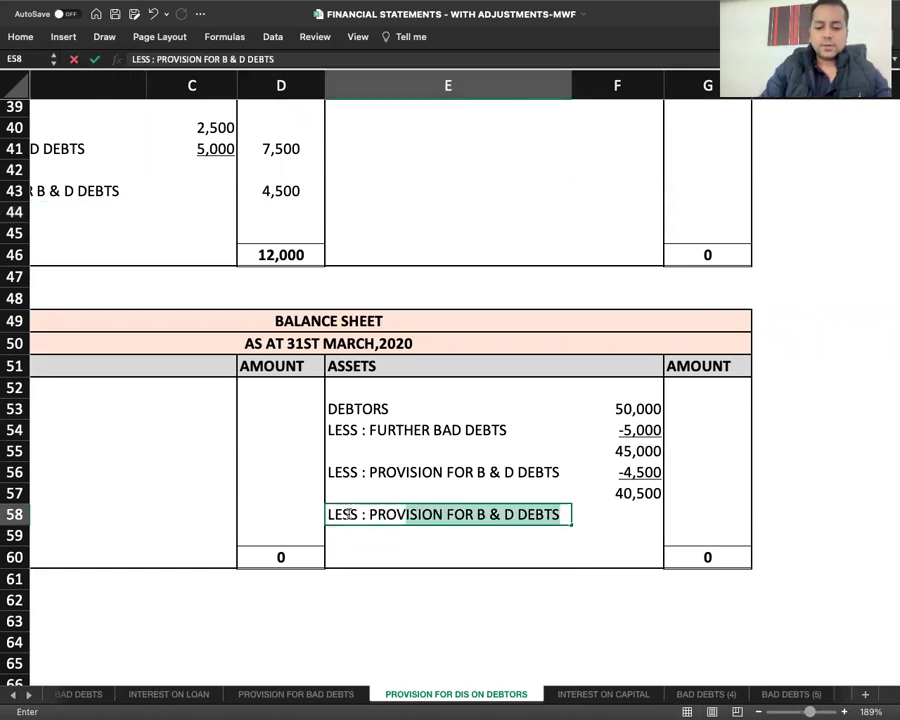
text(DIS)
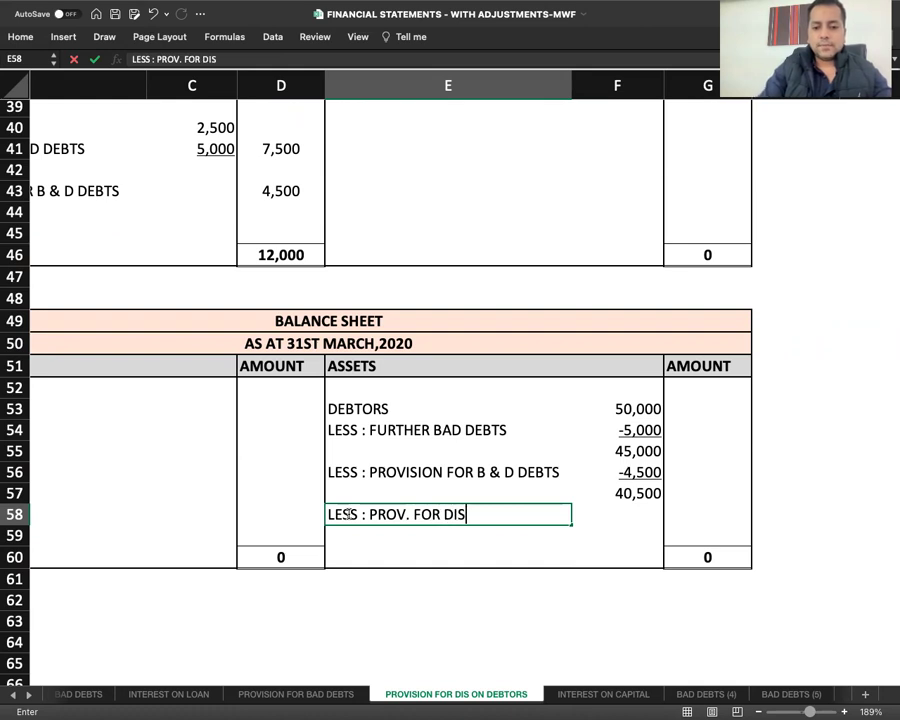
text(. ON D)
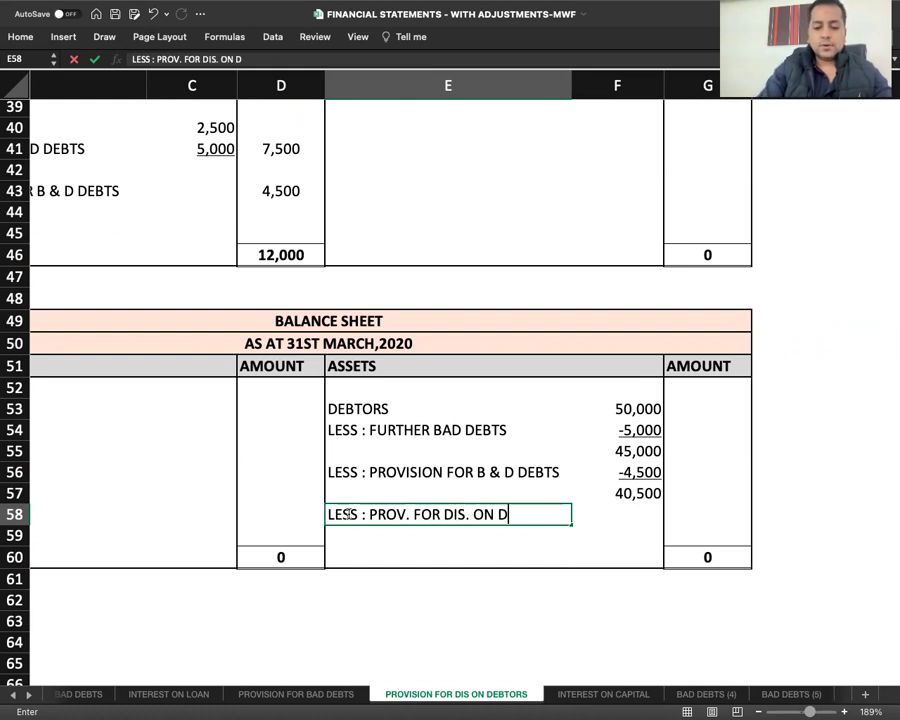
text(RS @ 5%)
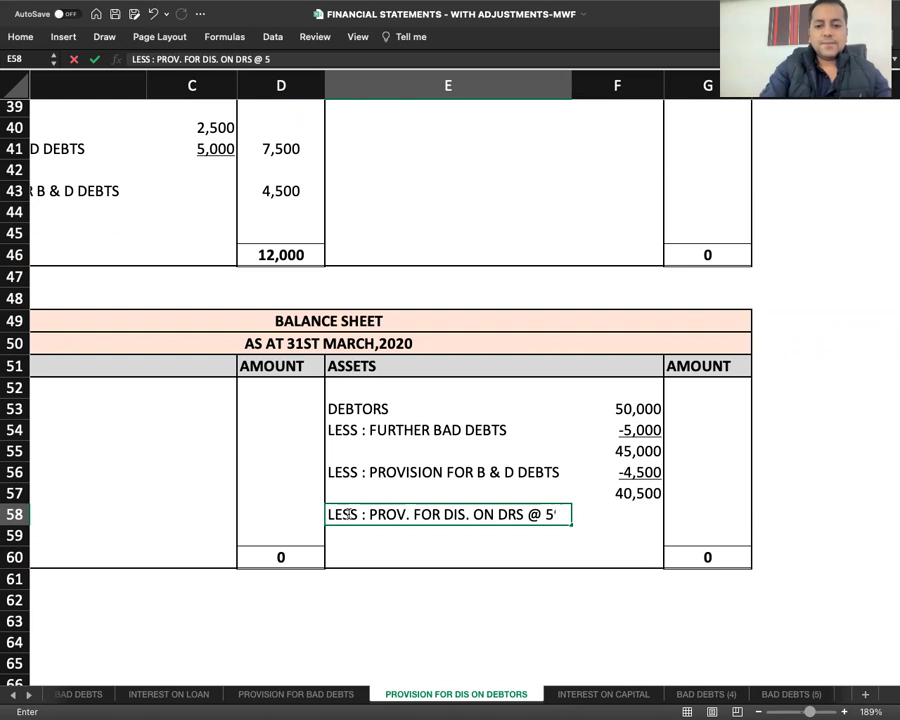
Step: Calculate the provision for discount on debtors in F58 with =F57*5%
key(Tab)
text(=)
key(Up)
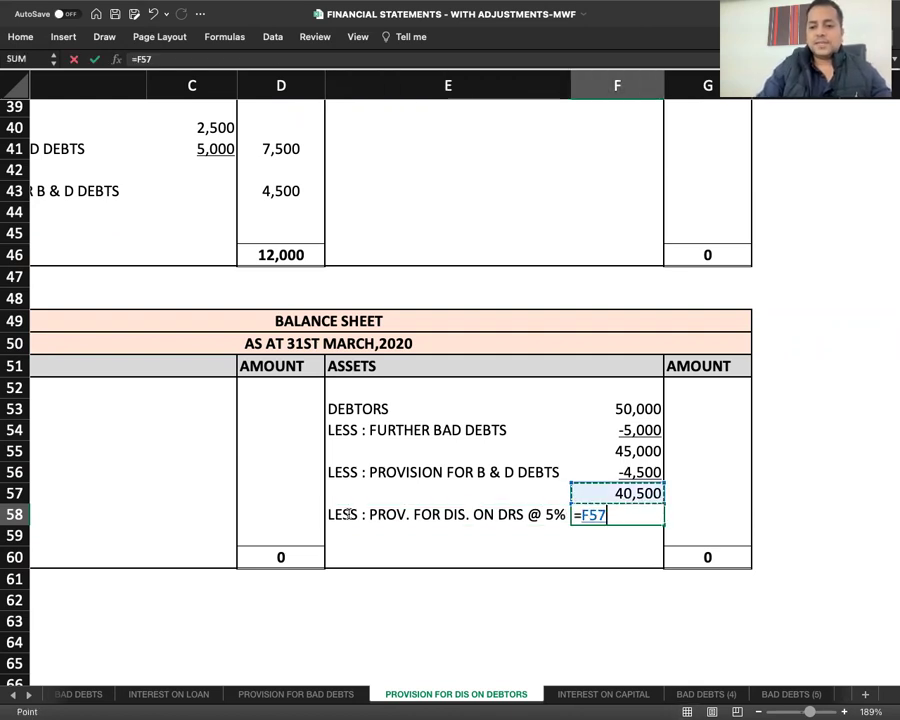
text(*5%)
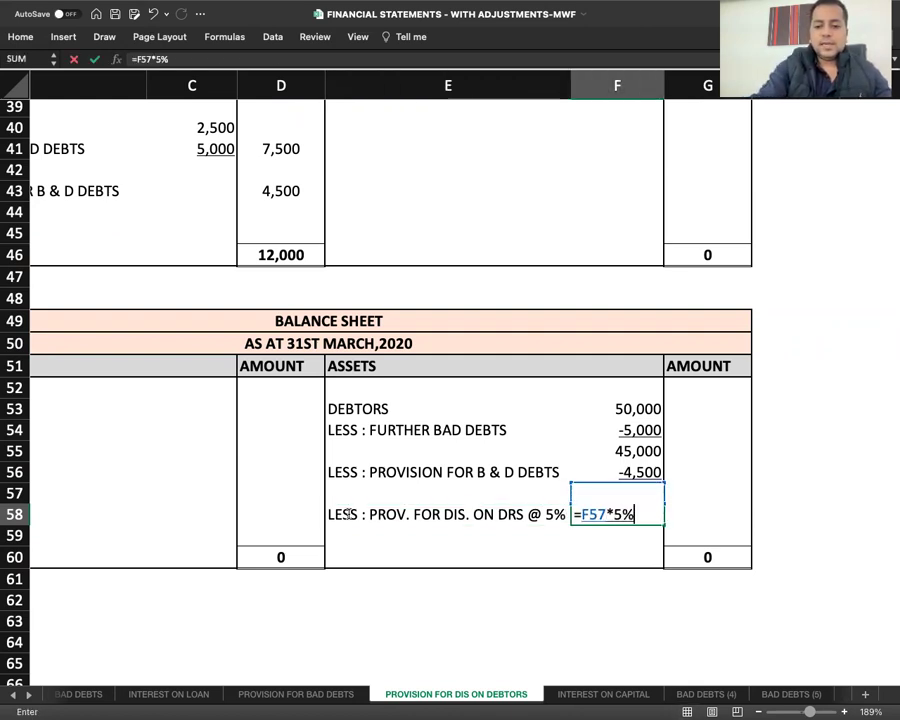
key(Return)
key(Up)
key(Right)
key(Right)
key(Left)
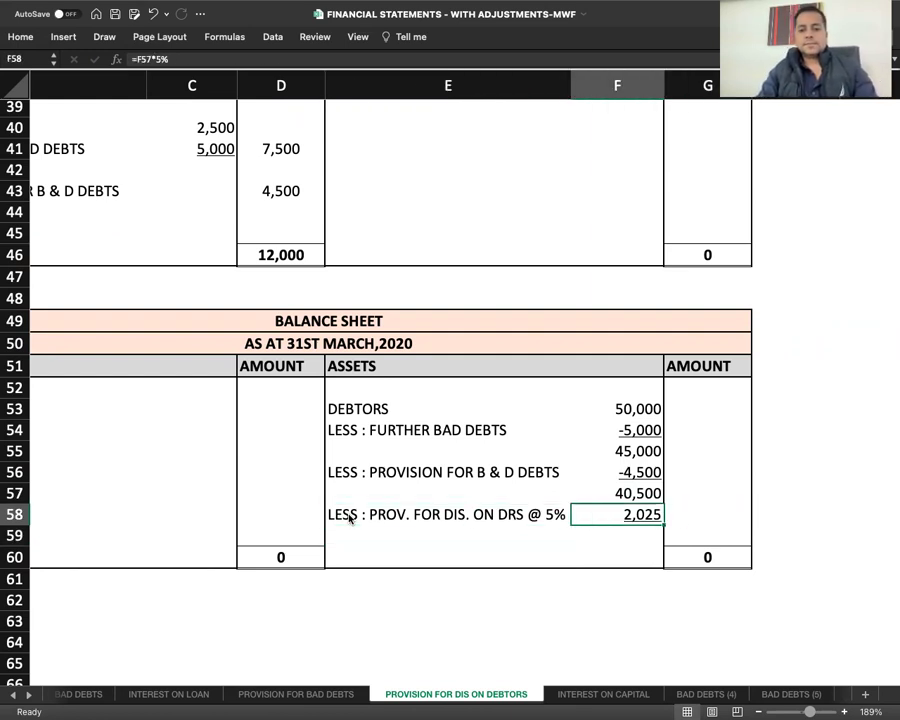
Step: Make the discount provision in F58 a deduction by changing its formula to =-F57*5%
click(136, 59)
text(-)
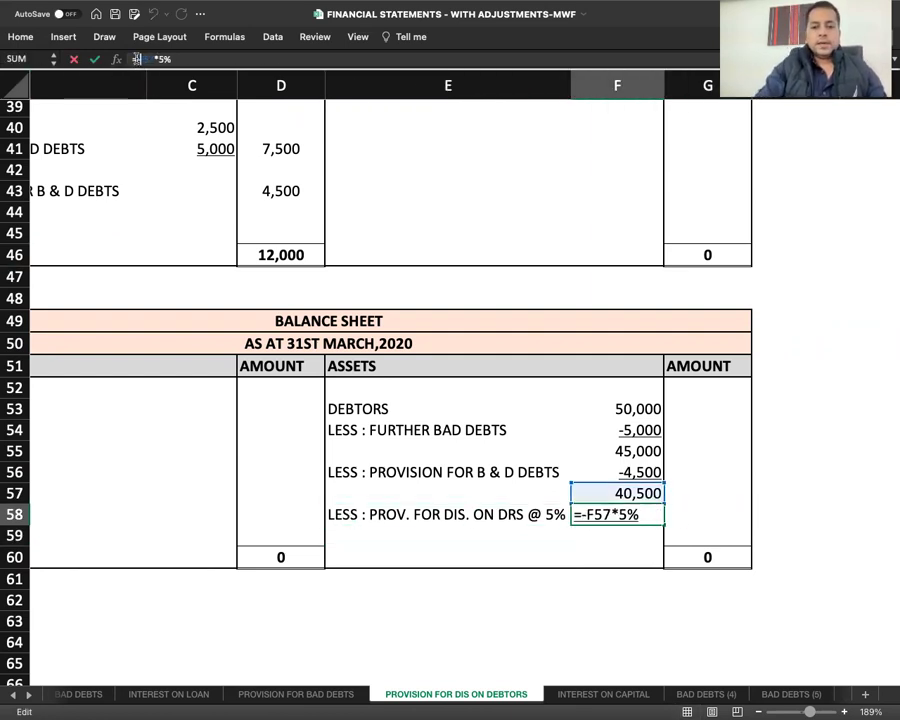
key(Return)
Step: Calculate the net debtors in the balance sheet's assets amount column at G58 with =SUM(F57:F58)
key(Up)
key(Right)
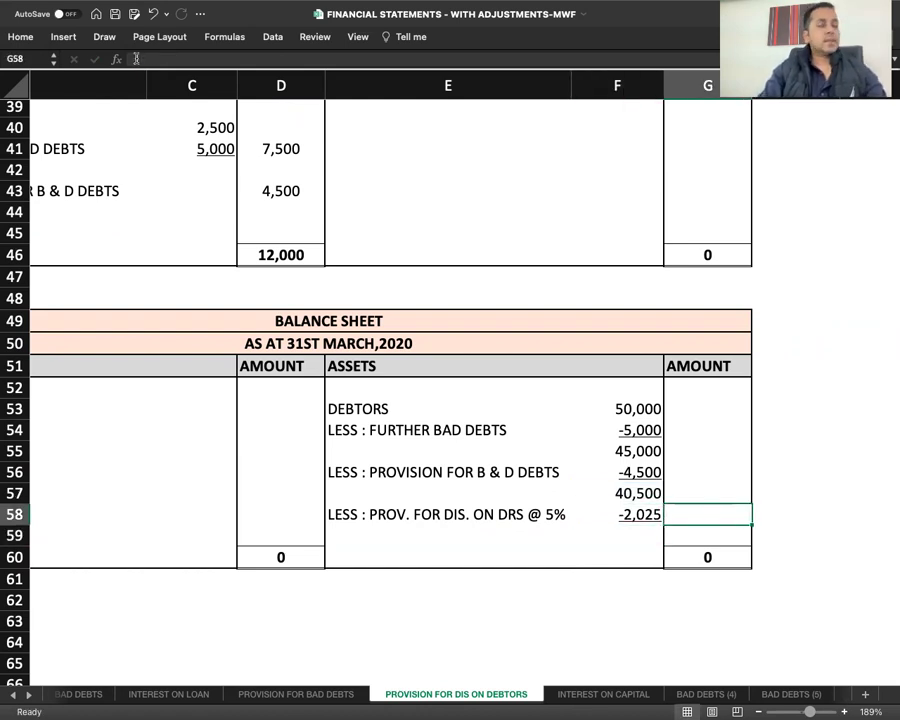
text(=SUM()
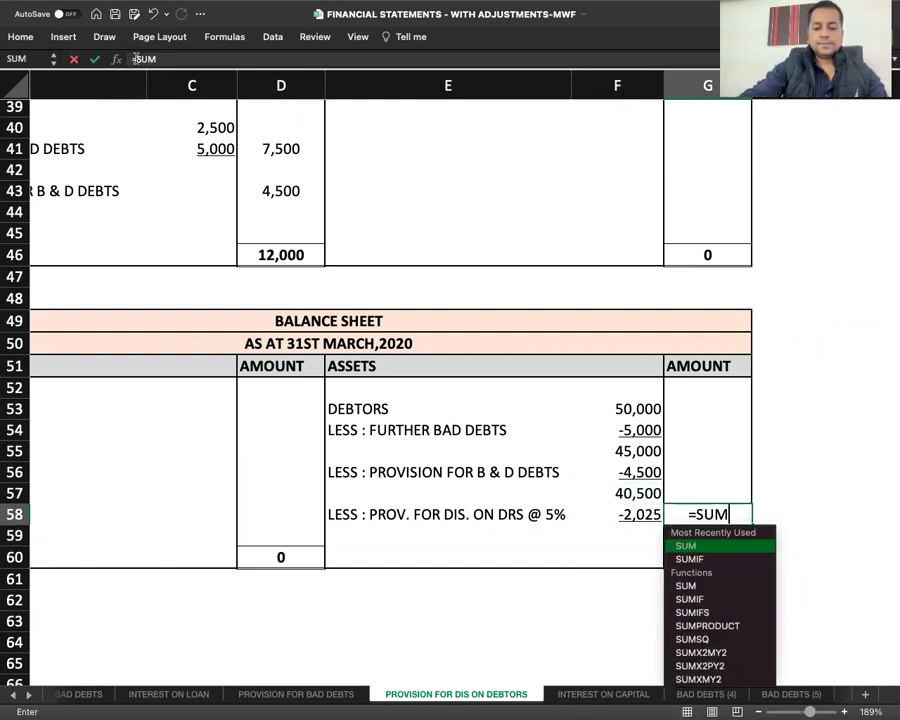
key(Left)
key(shift+Up)
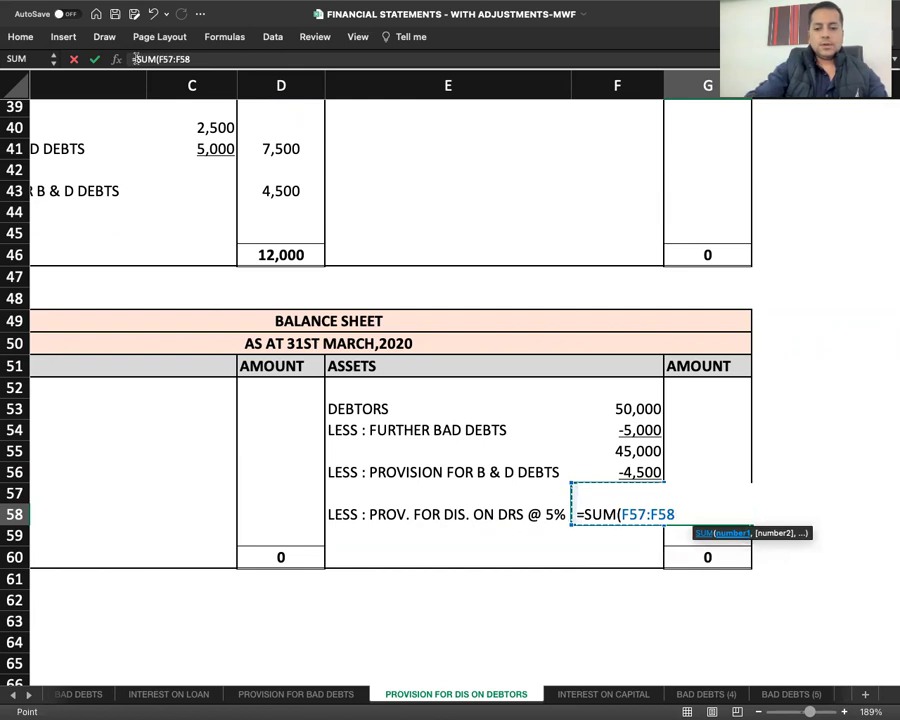
key(Return)
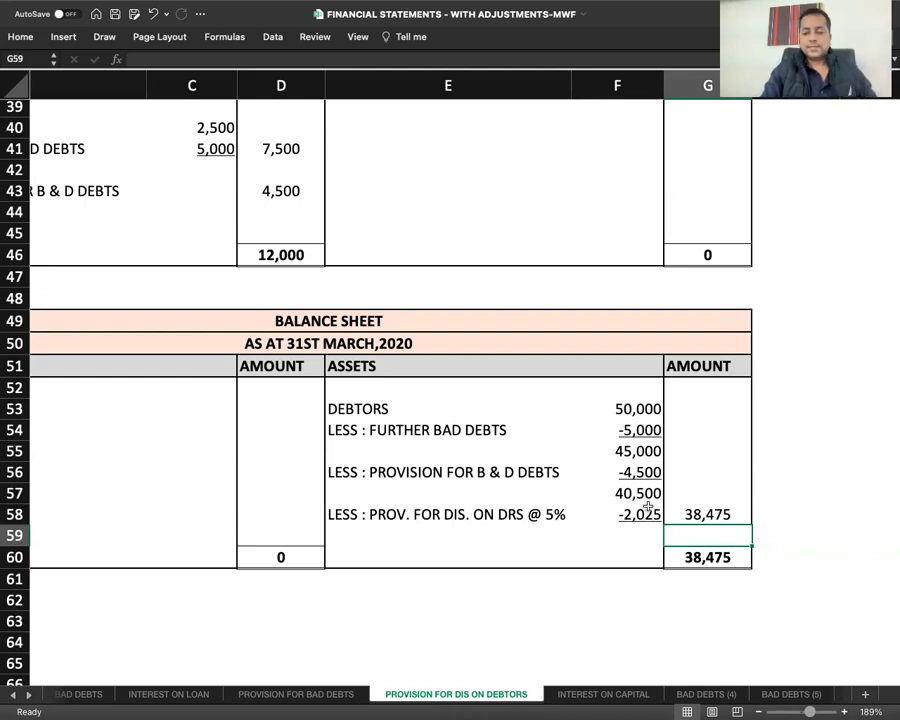
Step: Enter the label "TO PROVISION FOR DIS. ON DEBTORS" in B44 of the Profit & Loss account
scroll(634, 505, up, 4)
scroll(634, 505, left, 3)
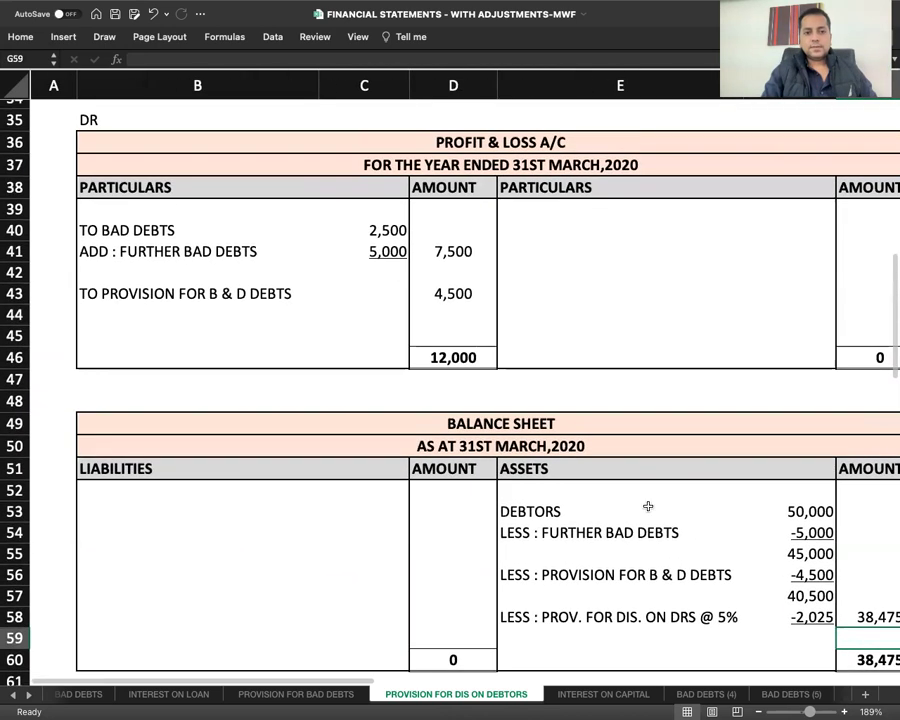
click(120, 313)
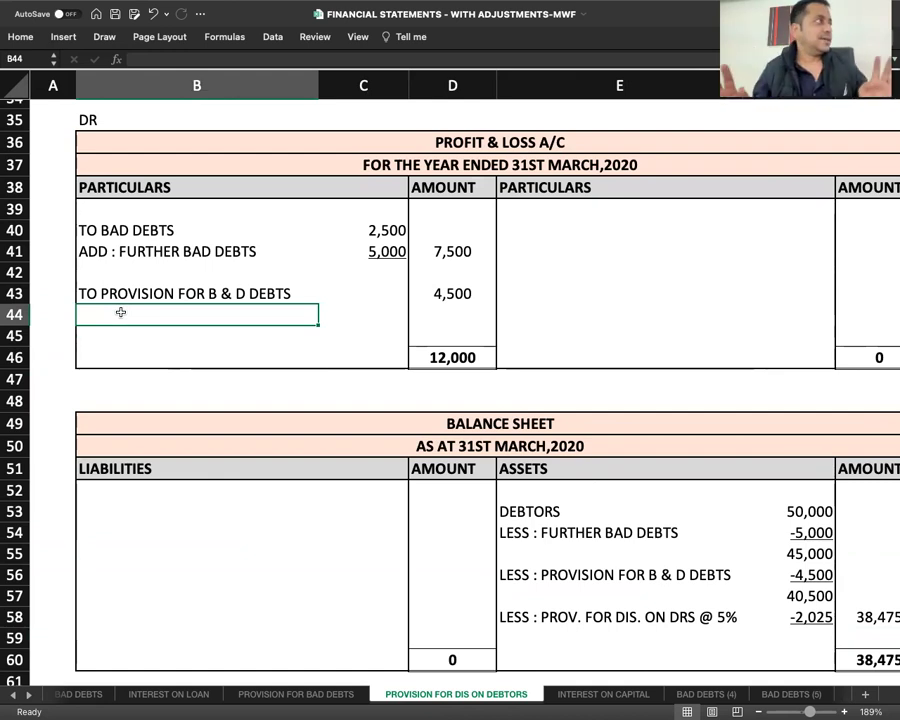
text(TO PRO)
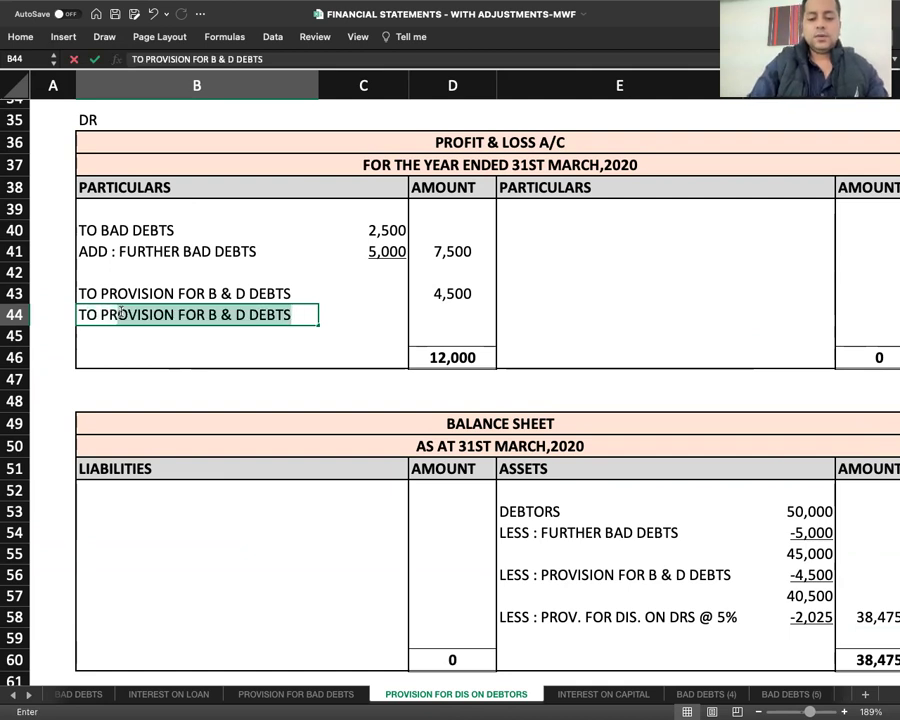
text(VISION FOR )
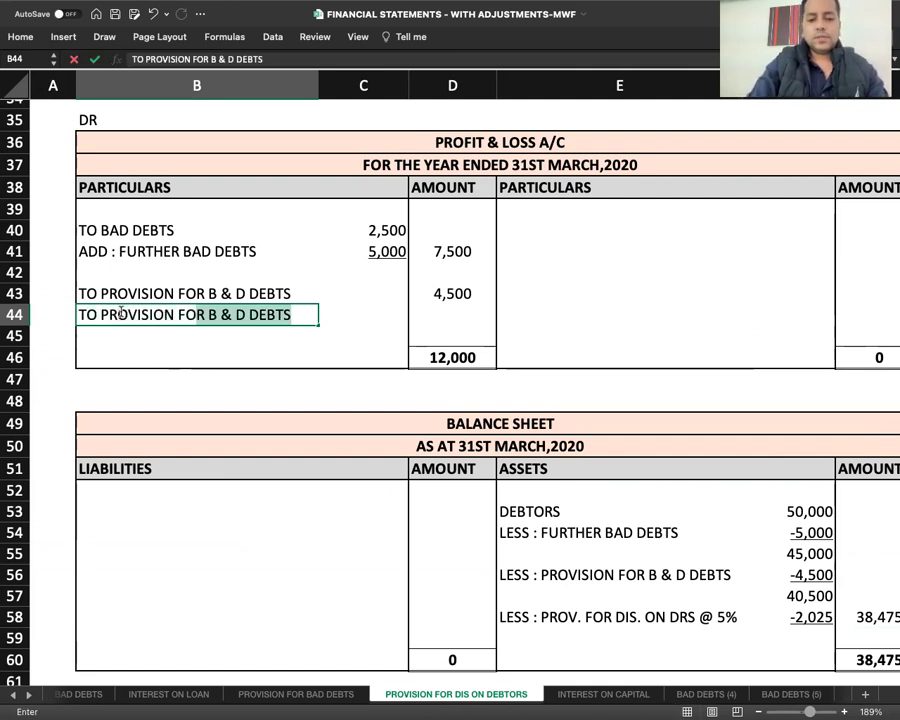
text(DIS. )
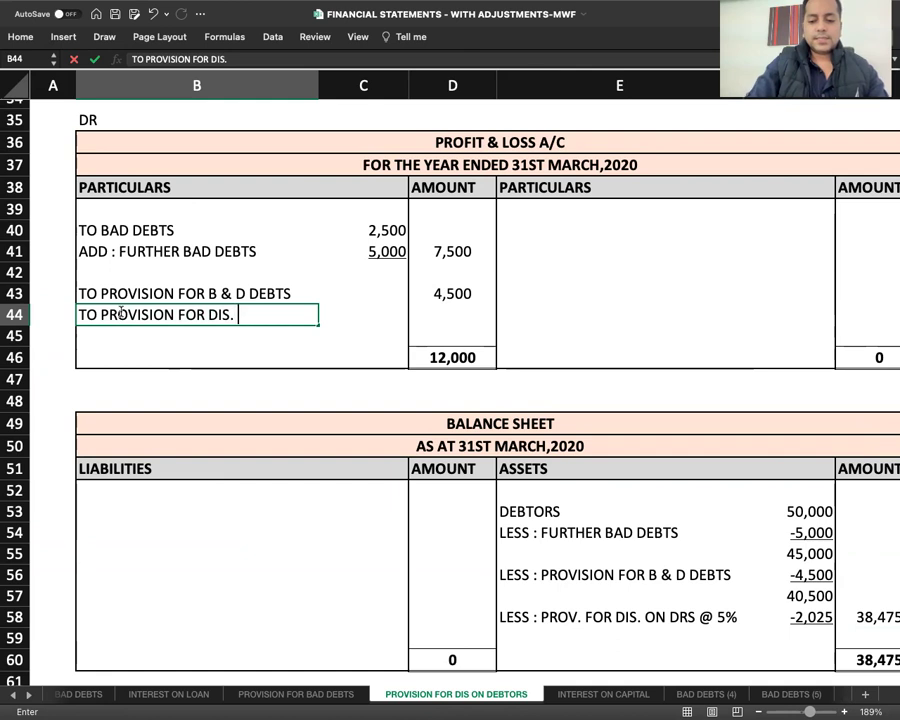
text(ON DRS)
key(Right)
key(Right)
key(Left)
key(Left)
click(309, 59)
text(EBTORS)
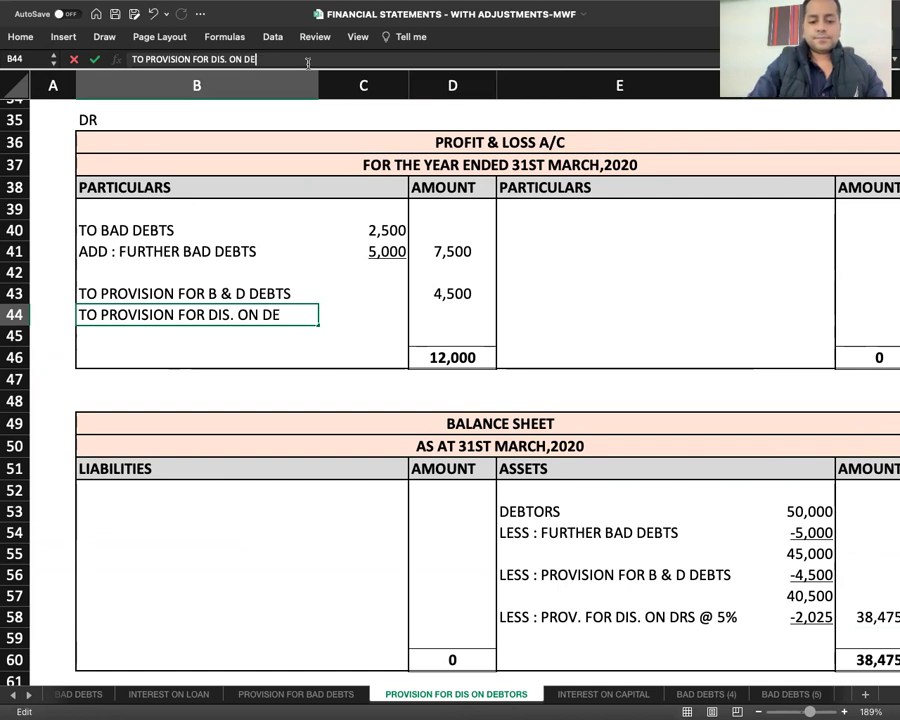
Step: Enter 2,025 in D44 as the amount of the provision for discount on debtors
key(Tab)
key(Tab)
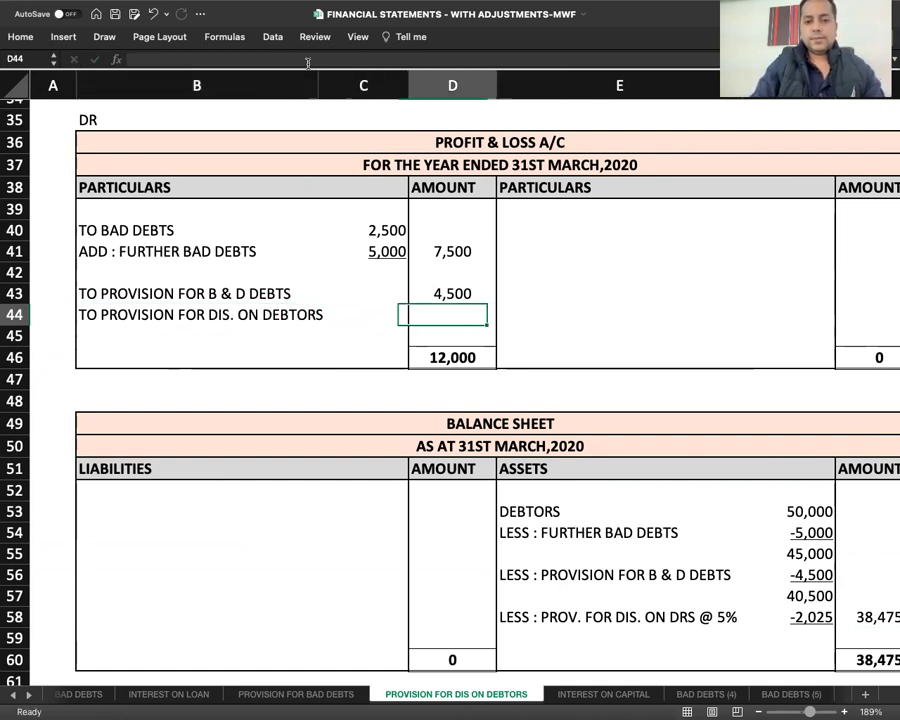
text(2)
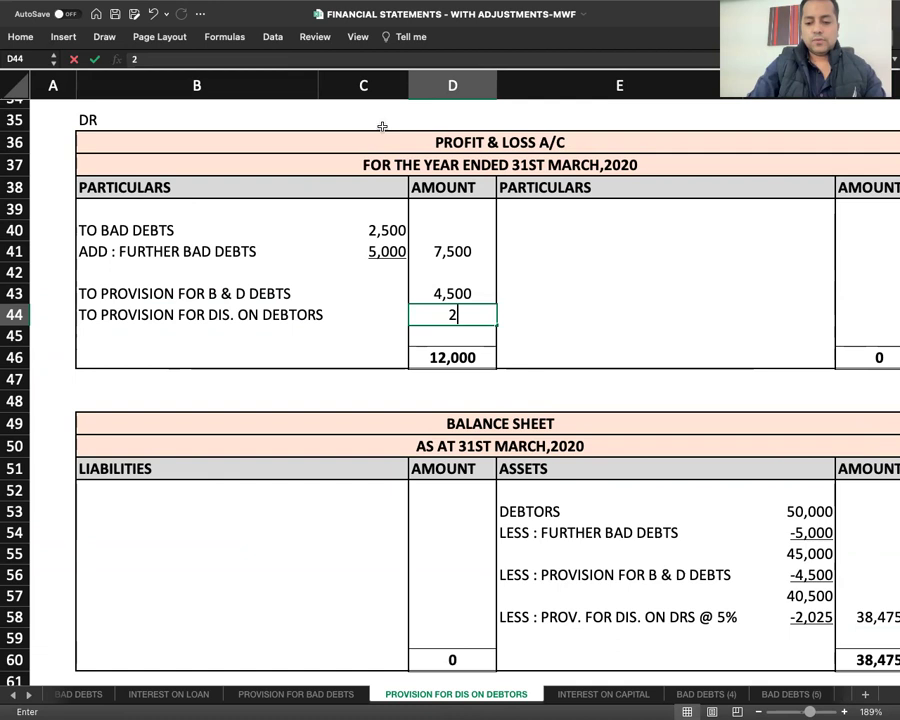
text(,025)
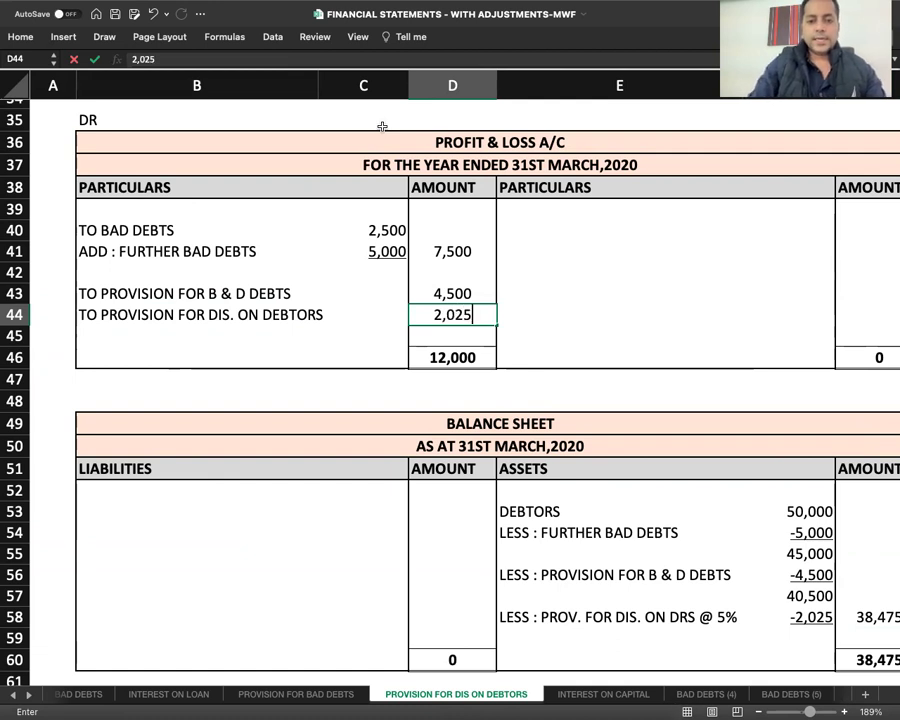
key(Return)
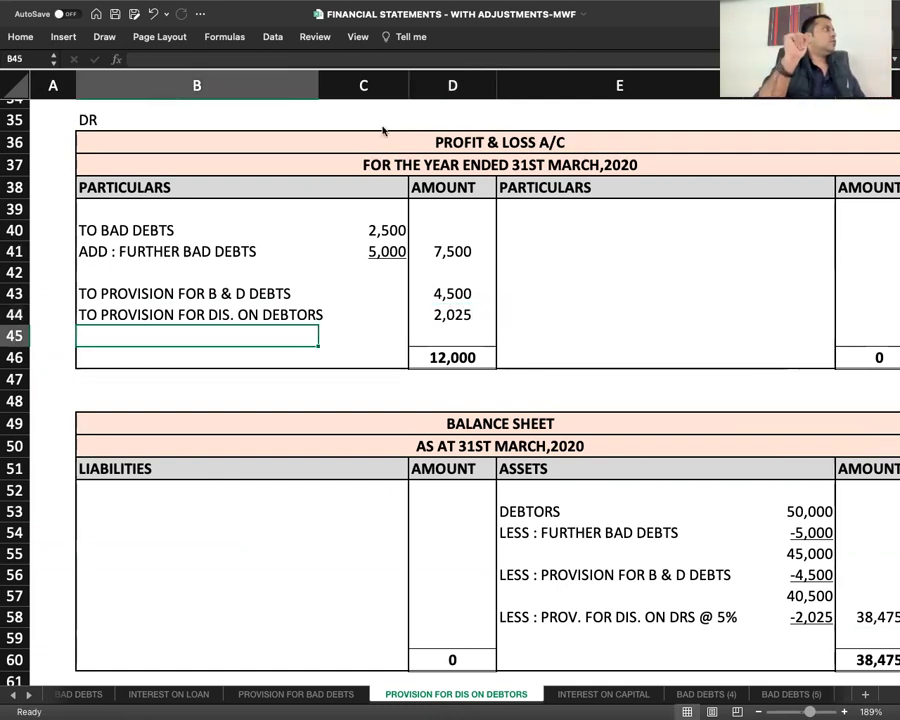